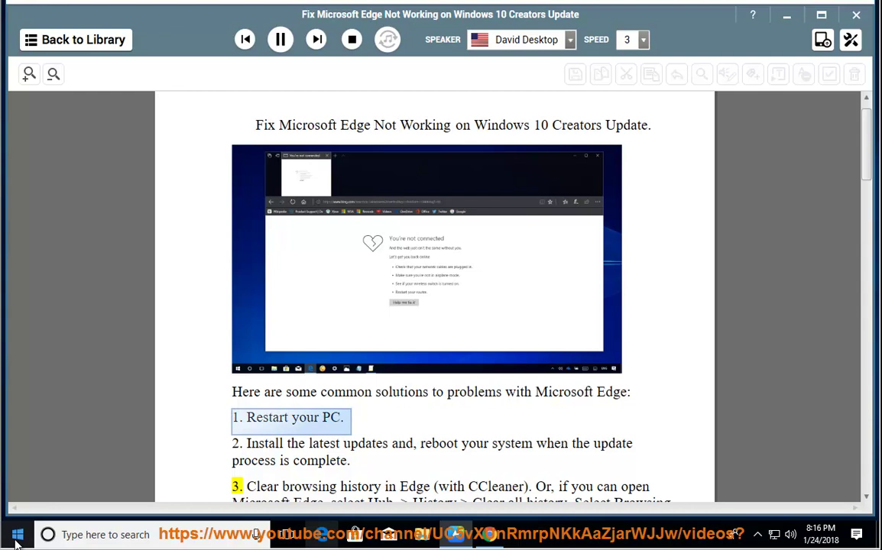
View the PC's Restart power option and leave without restarting.
{"action": "left_click", "coordinate": [17, 541]}
{"action": "left_click", "coordinate": [18, 504]}
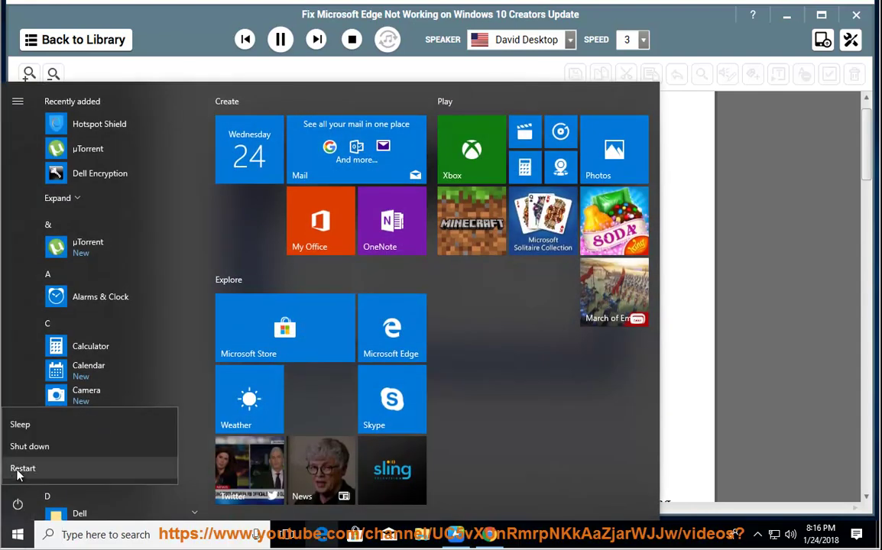
{"action": "key", "text": "Escape"}
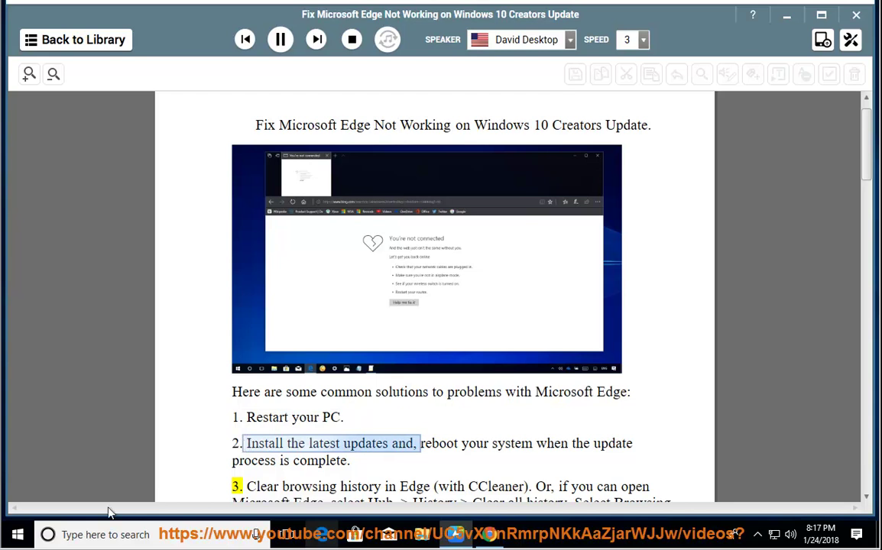
{"action": "left_click", "coordinate": [17, 535]}
{"action": "left_click", "coordinate": [18, 474]}
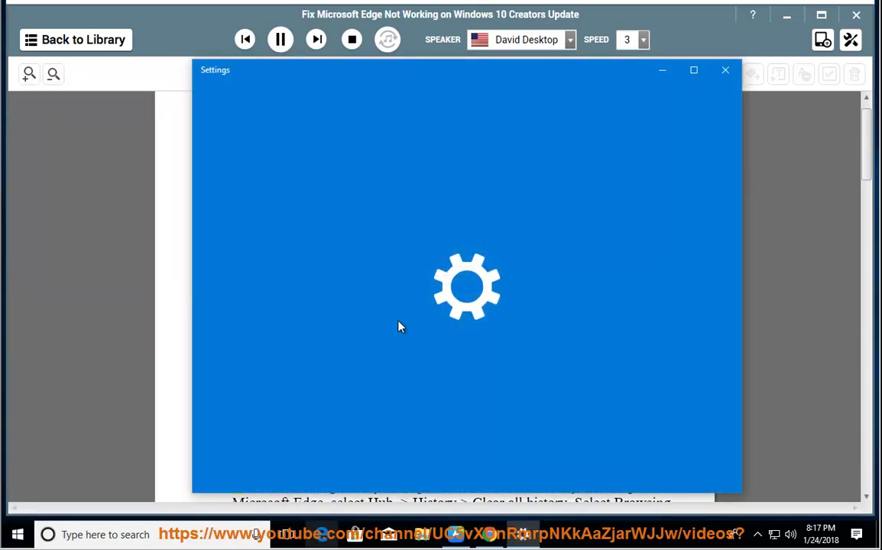
{"action": "left_click", "coordinate": [726, 71]}
Open the Windows Update page of Windows Settings to view the update check, and minimize the window.
{"action": "key", "text": "super"}
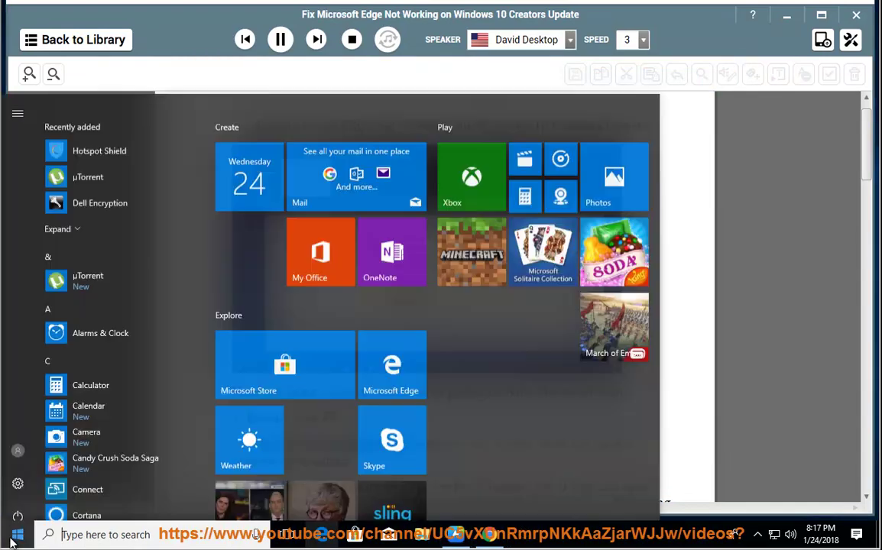
{"action": "left_click", "coordinate": [18, 473]}
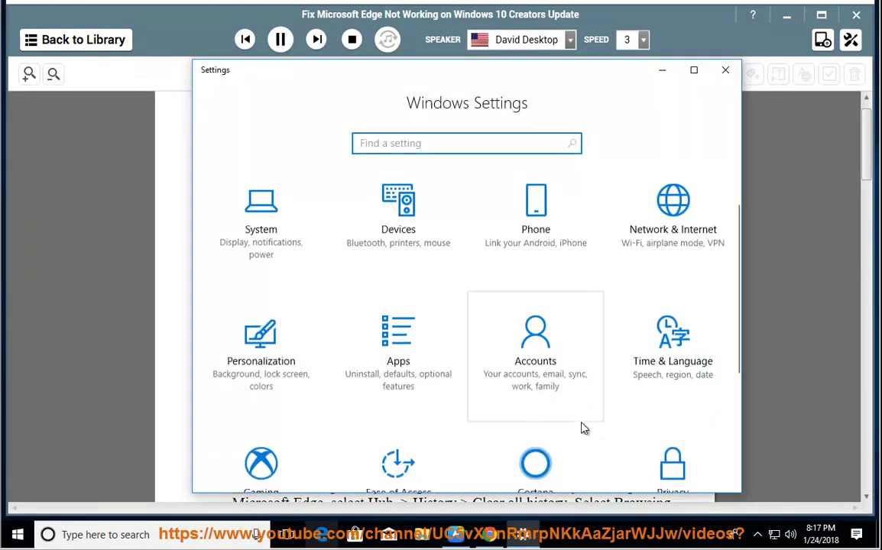
{"action": "scroll", "coordinate": [294, 457], "scroll_direction": "down", "scroll_amount": 3}
{"action": "left_click", "coordinate": [273, 447]}
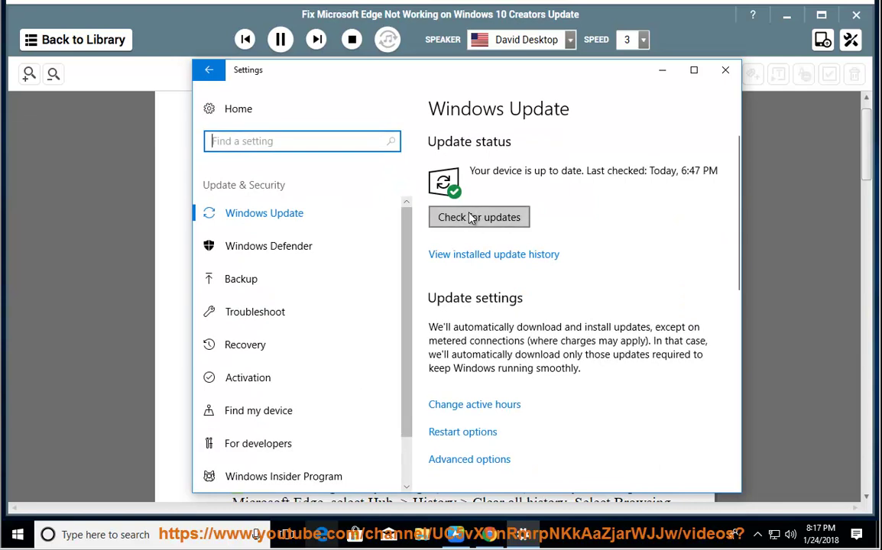
{"action": "left_click", "coordinate": [664, 71]}
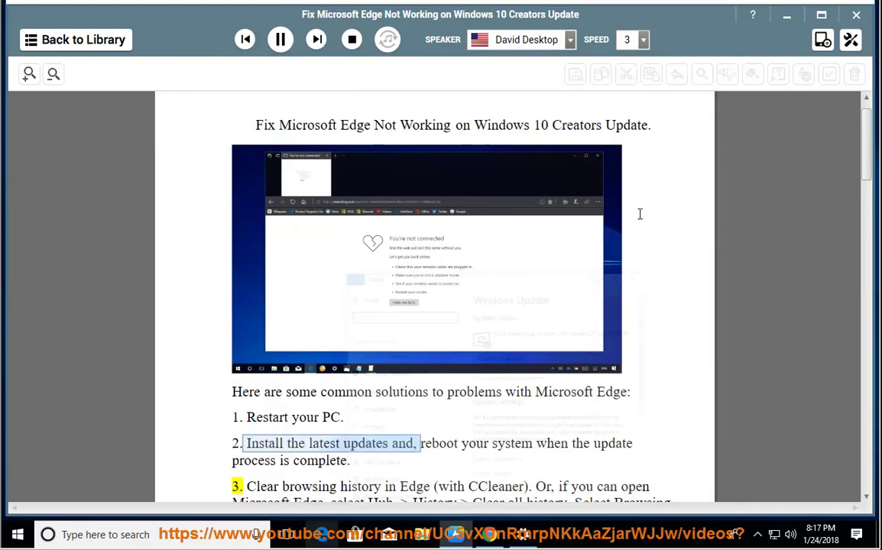
Return to the guide's instruction about rebooting after updates and pause the read-aloud playback.
{"action": "left_click", "coordinate": [526, 430]}
{"action": "left_click", "coordinate": [425, 445]}
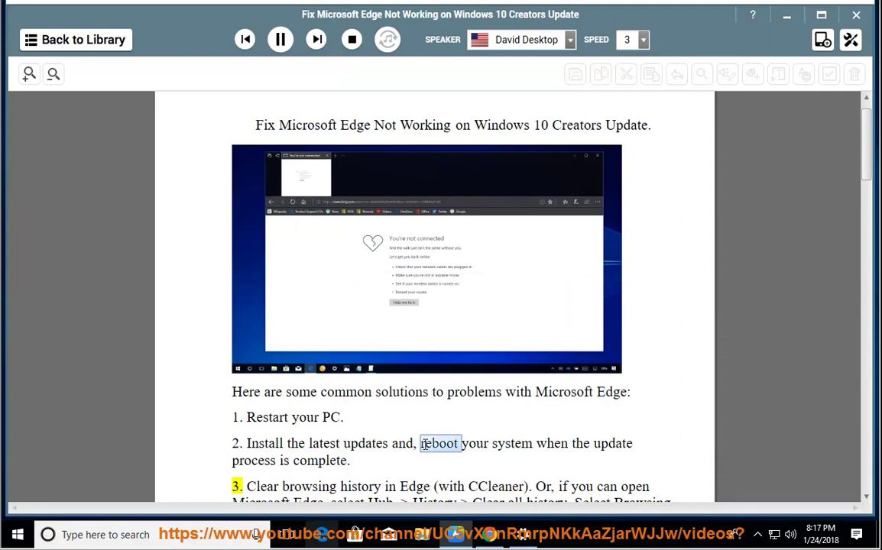
{"action": "left_click", "coordinate": [282, 40]}
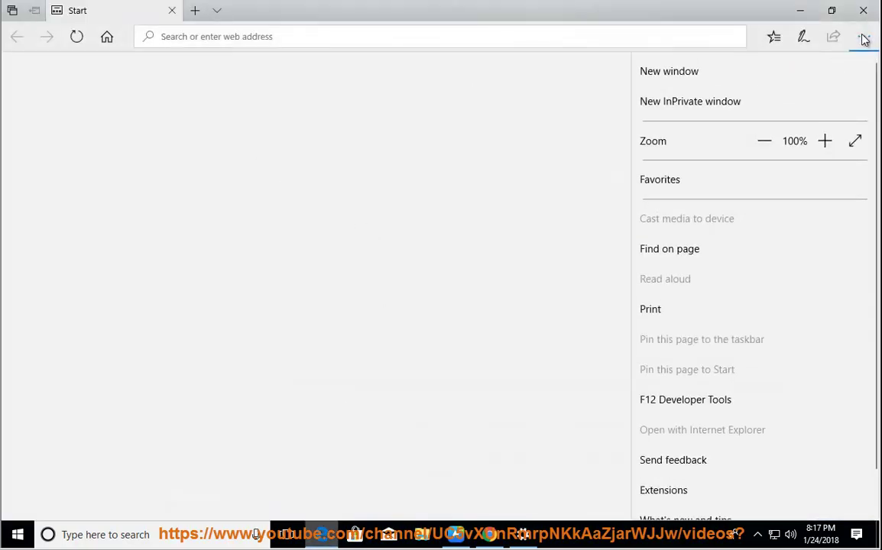
Clear every category of browsing data in Microsoft Edge, including download history, form data, passwords, media licenses and website permissions, and minimize the browser.
{"action": "scroll", "coordinate": [776, 421], "scroll_direction": "down", "scroll_amount": 2}
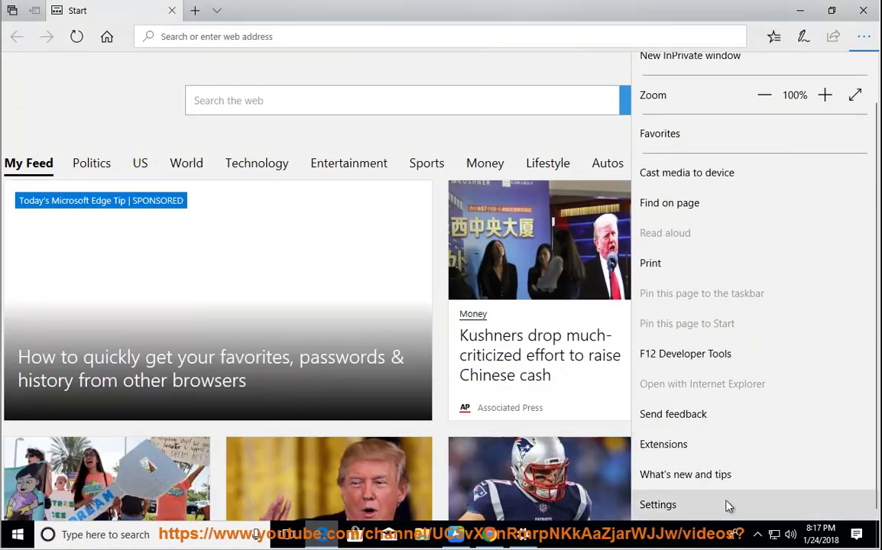
{"action": "left_click", "coordinate": [728, 505]}
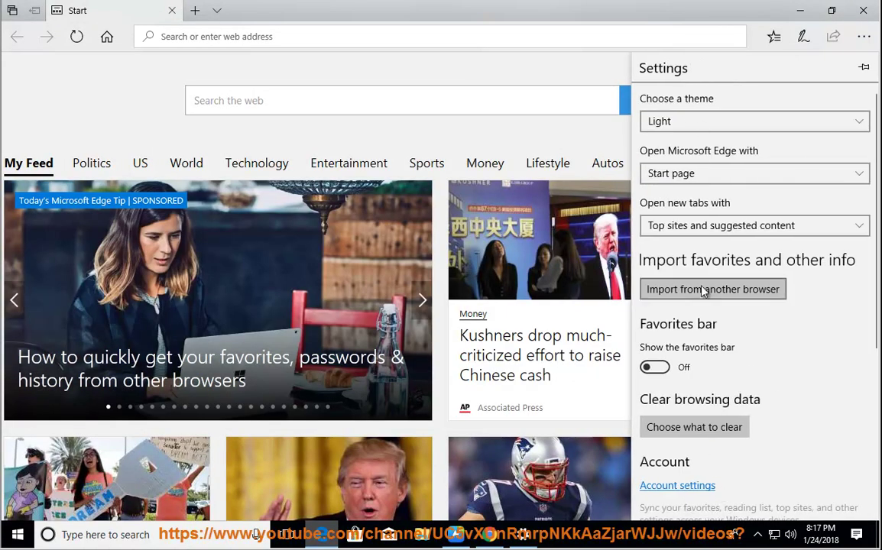
{"action": "left_click", "coordinate": [698, 432]}
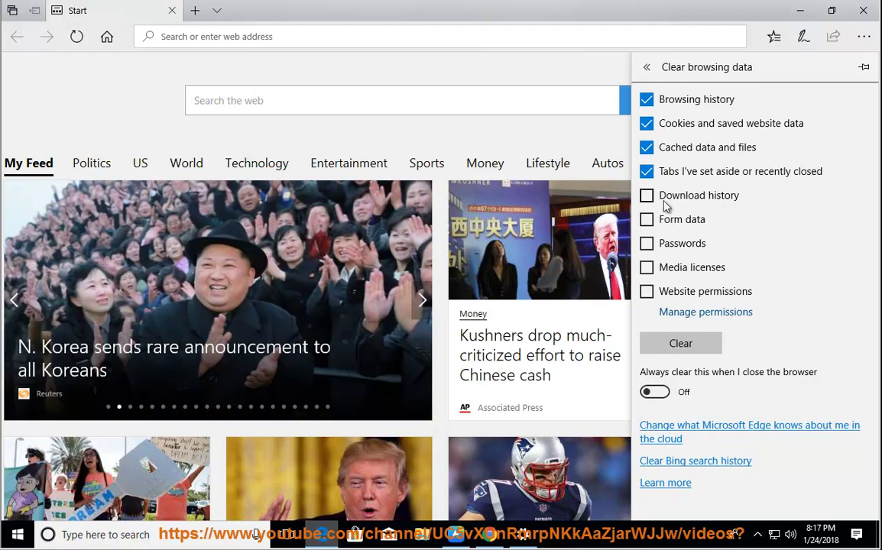
{"action": "left_click", "coordinate": [703, 344]}
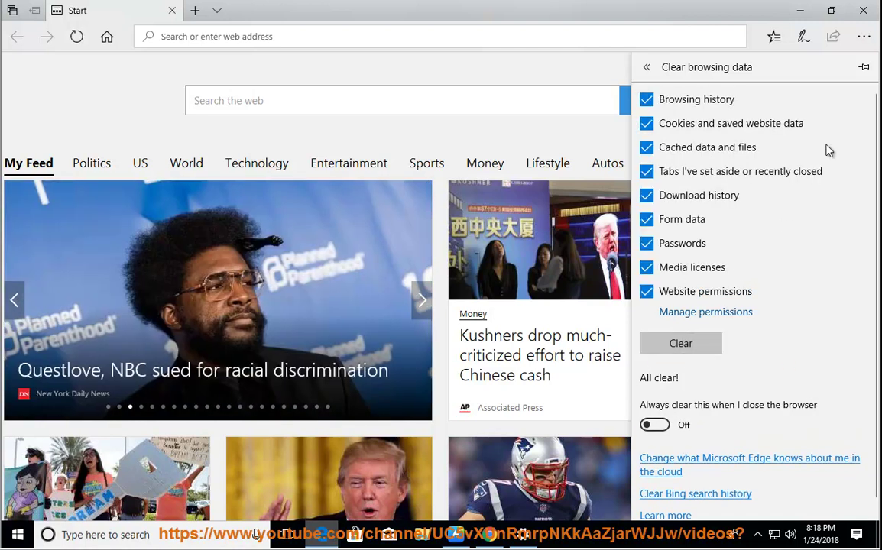
{"action": "left_click", "coordinate": [797, 10]}
Resume reading the guide aloud and pause it at the "Other voices on the web" heading.
{"action": "left_click", "coordinate": [454, 393]}
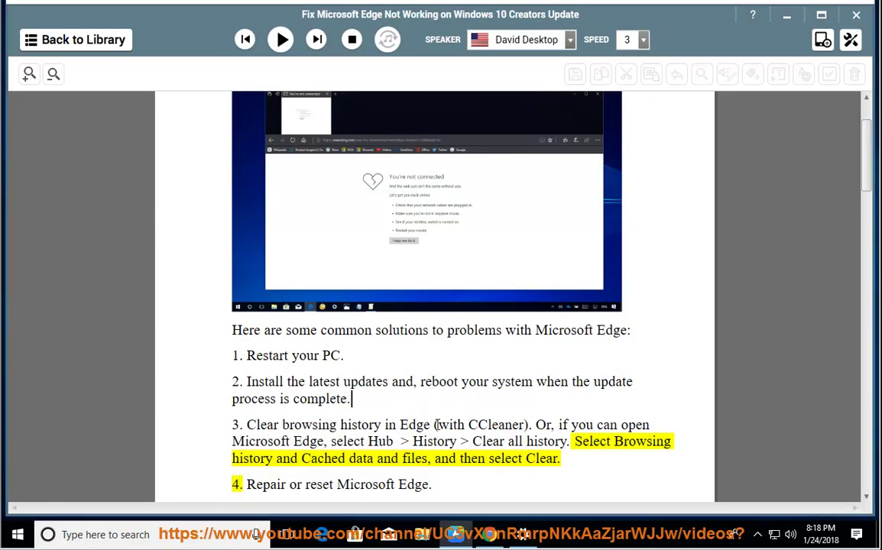
{"action": "left_click", "coordinate": [282, 40]}
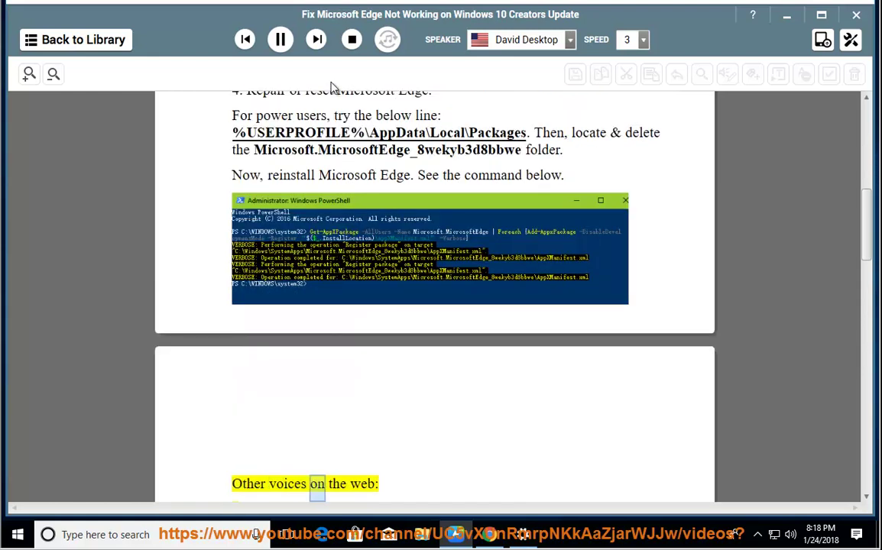
{"action": "left_click", "coordinate": [280, 39]}
Highlight the guide's fourth solution, "Repair or reset Microsoft Edge".
{"action": "scroll", "coordinate": [564, 310], "scroll_direction": "up", "scroll_amount": 1}
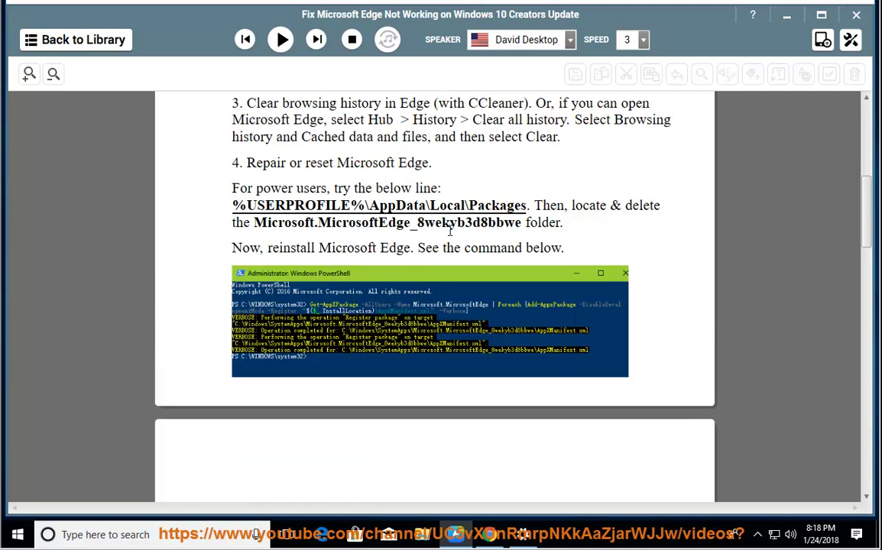
{"action": "scroll", "coordinate": [450, 232], "scroll_direction": "up", "scroll_amount": 1}
{"action": "left_click_drag", "start_coordinate": [437, 228], "coordinate": [260, 231]}
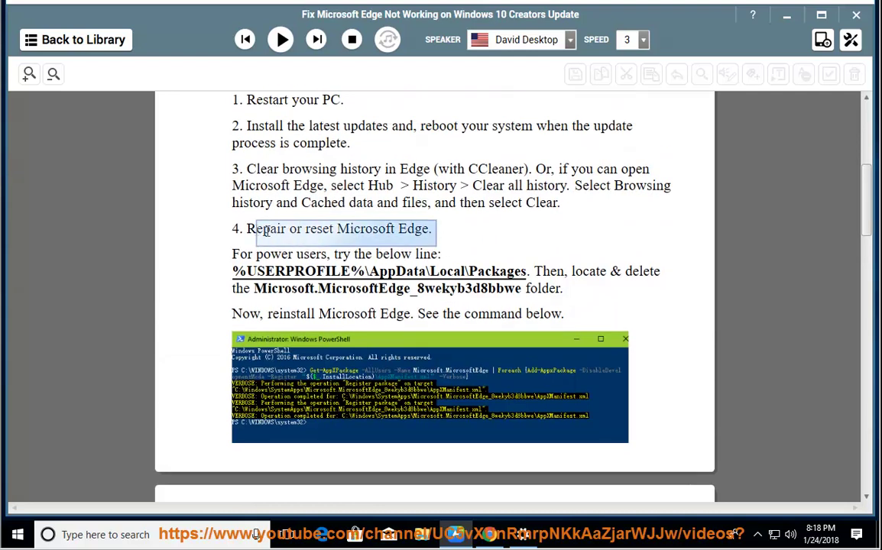
Open the Apps & features page in Windows Settings.
{"action": "left_click", "coordinate": [18, 535]}
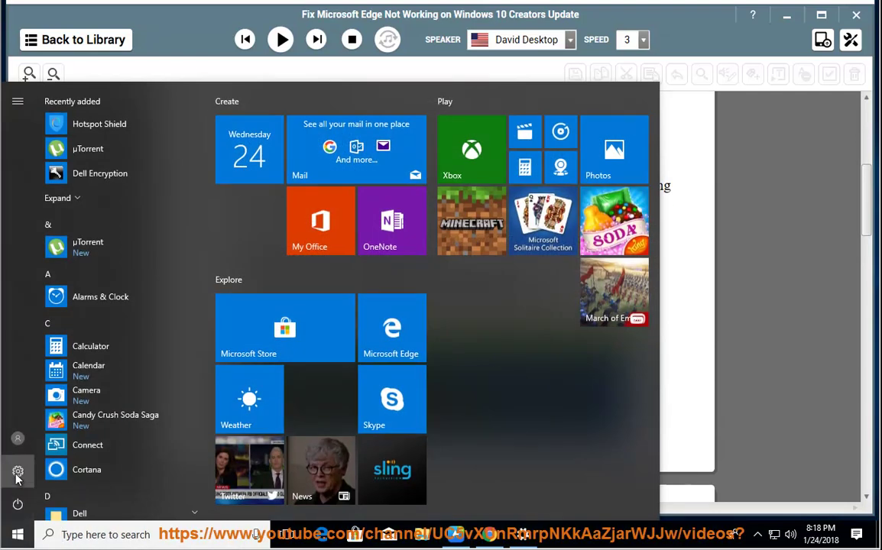
{"action": "left_click", "coordinate": [17, 473]}
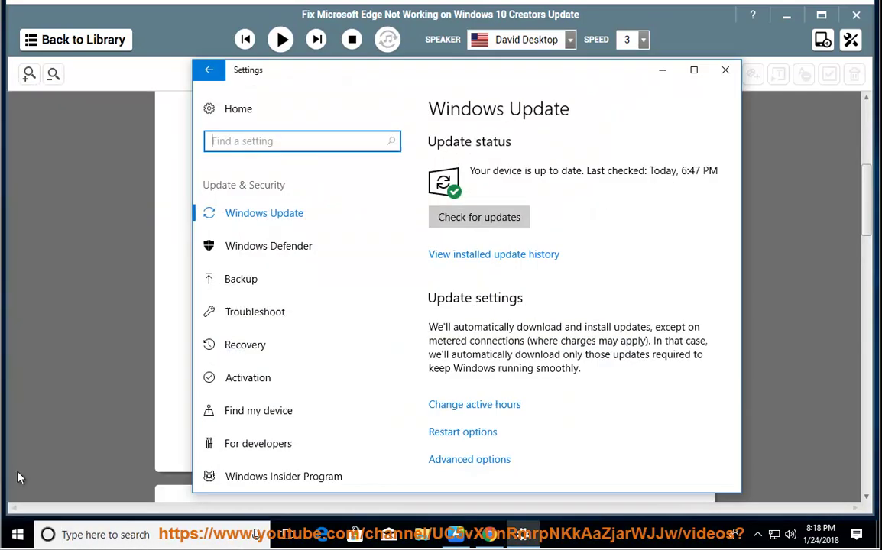
{"action": "left_click", "coordinate": [215, 76]}
{"action": "left_click", "coordinate": [349, 314]}
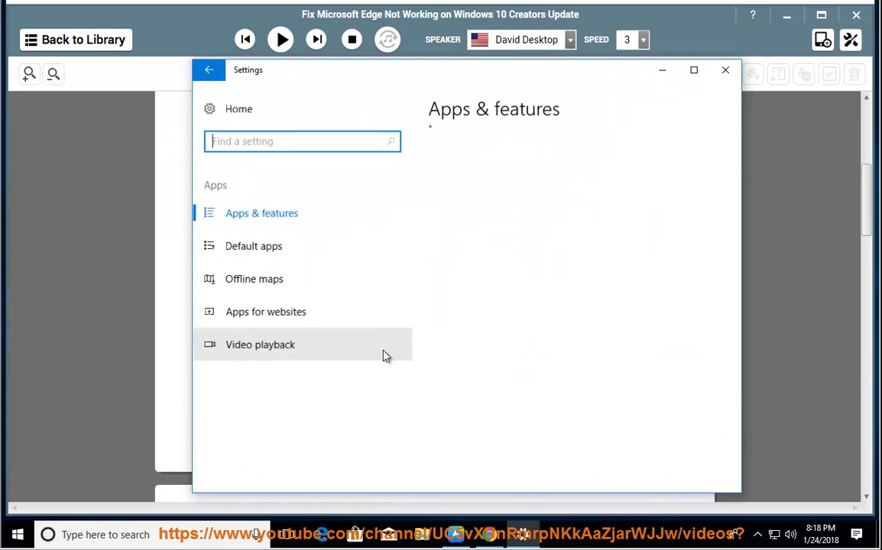
Search the installed apps for "EDGE" and open the advanced options of Microsoft Edge.
{"action": "left_click", "coordinate": [483, 355]}
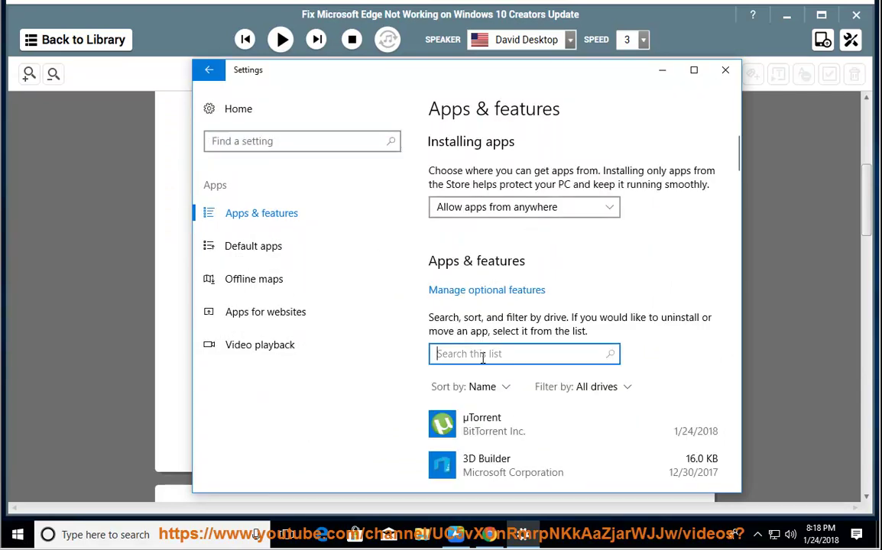
{"action": "type", "text": "EDGE"}
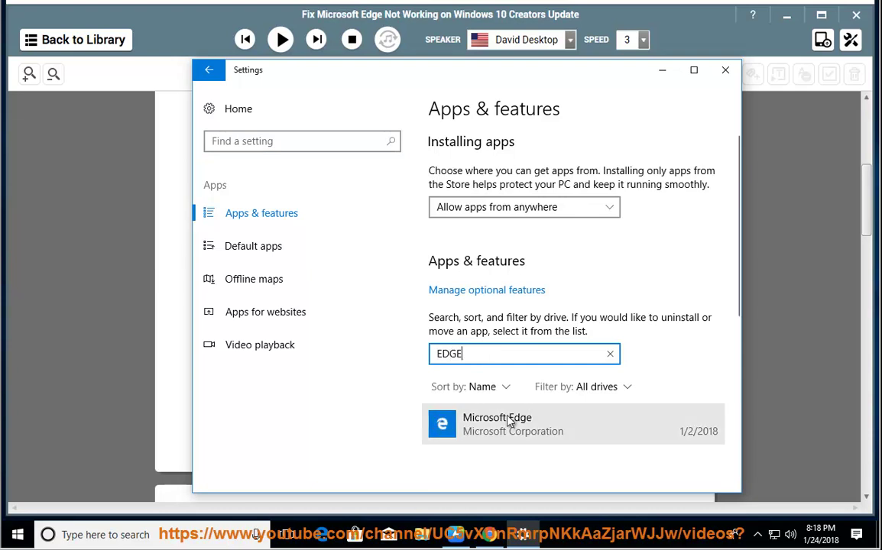
{"action": "left_click", "coordinate": [533, 427]}
{"action": "scroll", "coordinate": [472, 425], "scroll_direction": "down", "scroll_amount": 3}
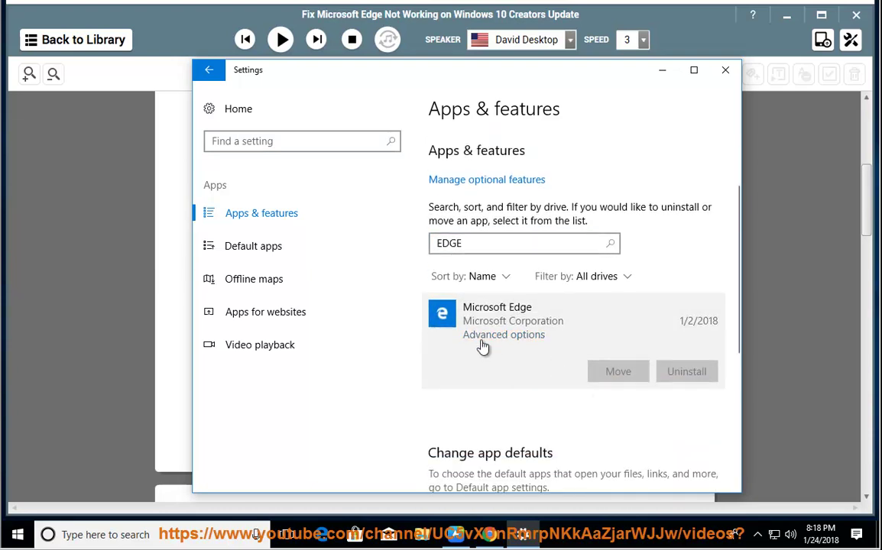
{"action": "left_click", "coordinate": [483, 341]}
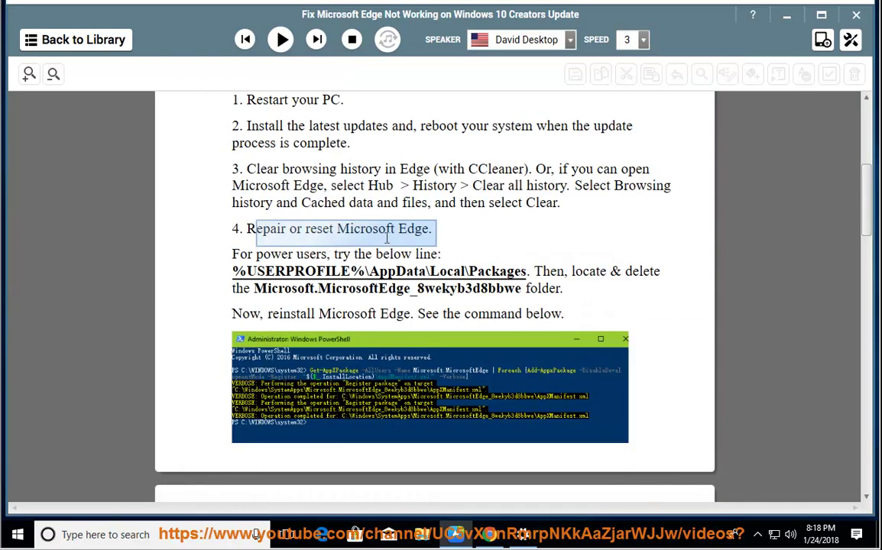
{"action": "left_click_drag", "start_coordinate": [524, 269], "coordinate": [226, 278]}
{"action": "right_click", "coordinate": [289, 271]}
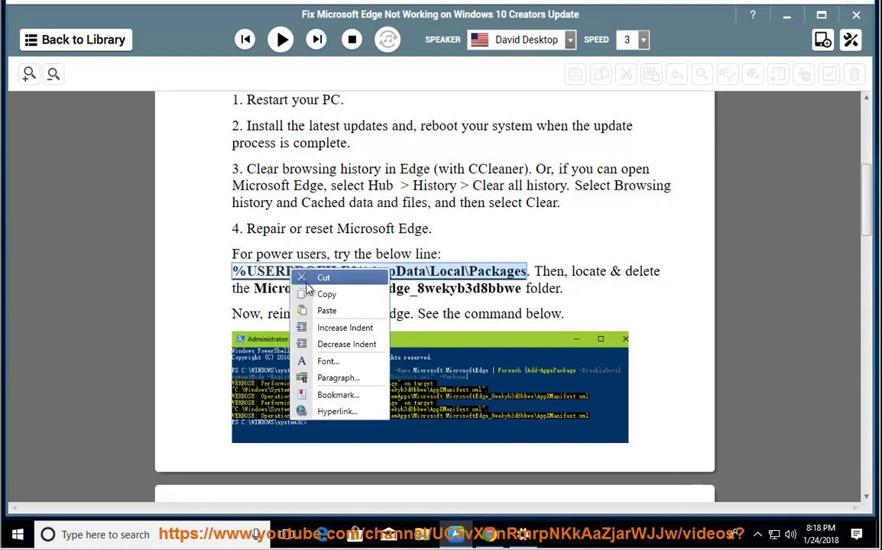
{"action": "left_click", "coordinate": [306, 292]}
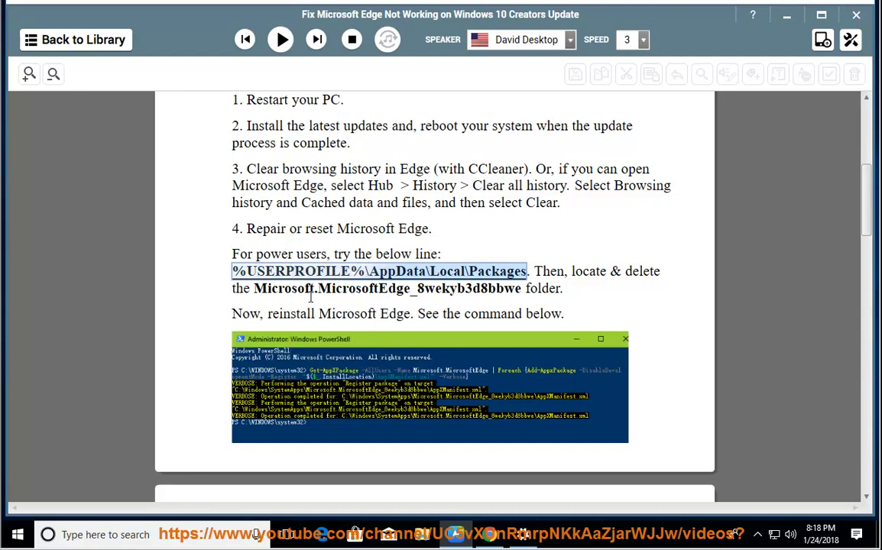
{"action": "key", "text": "super+r"}
{"action": "key", "text": "ctrl+v"}
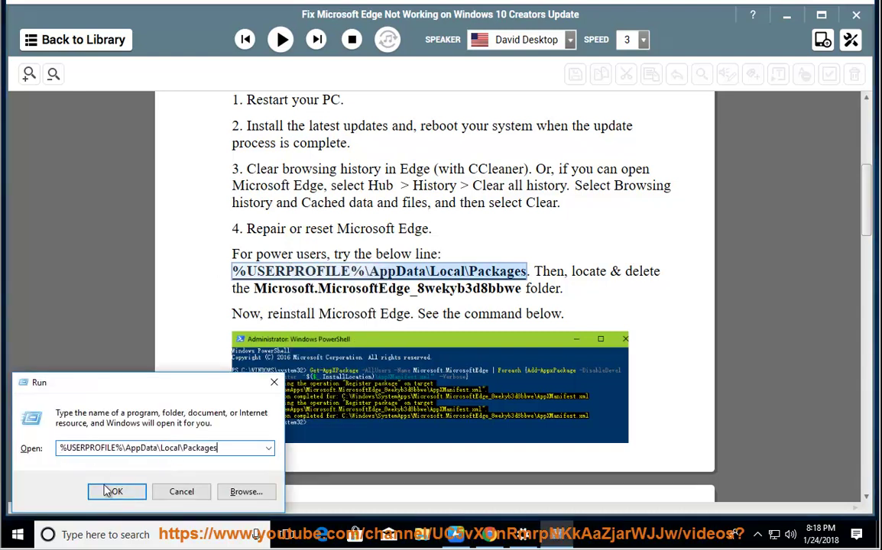
{"action": "left_click", "coordinate": [180, 492]}
{"action": "left_click", "coordinate": [353, 289]}
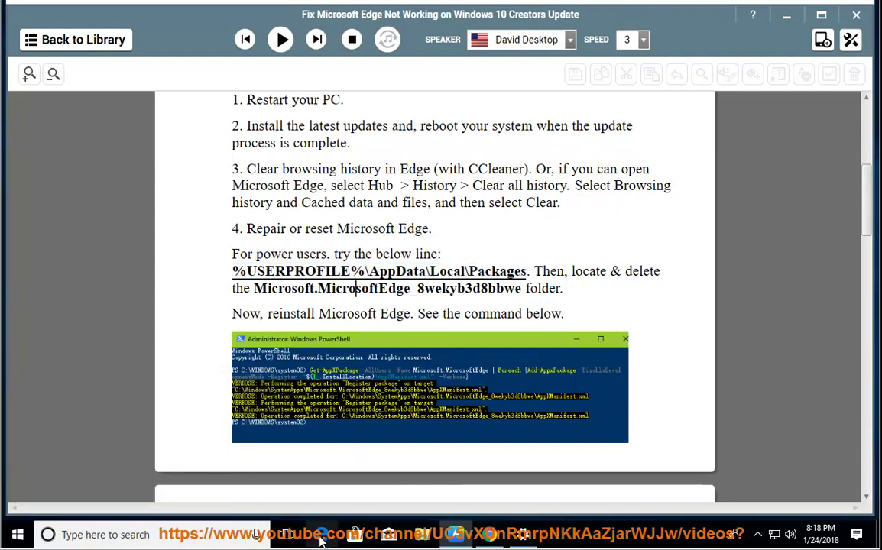
{"action": "right_click", "coordinate": [322, 535]}
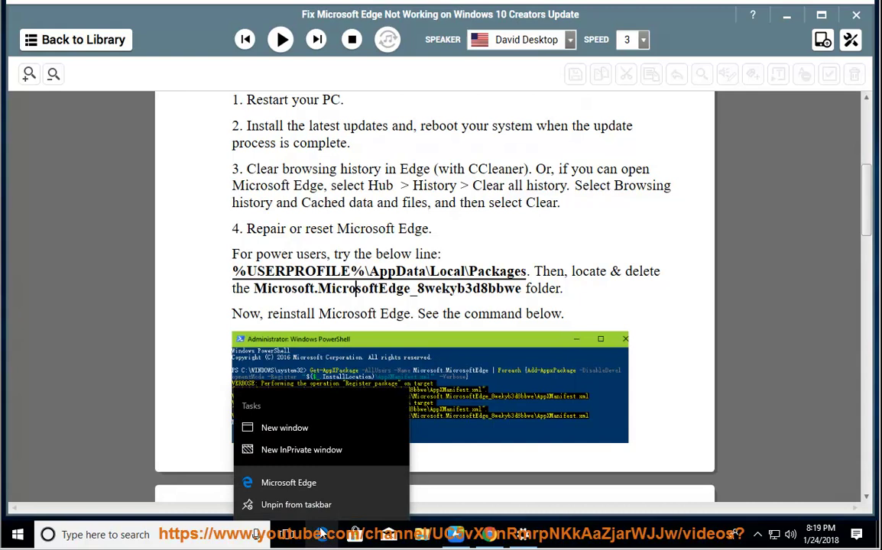
{"action": "left_click", "coordinate": [368, 312]}
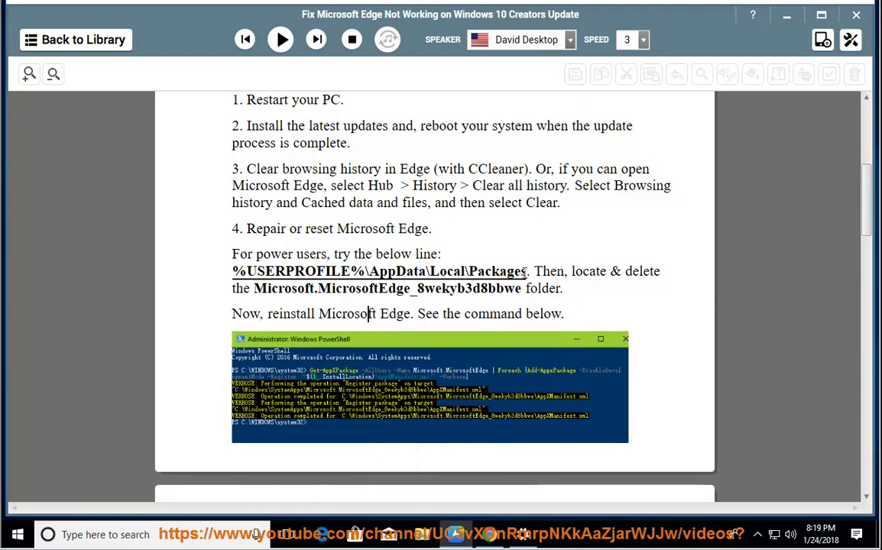
Copy the path %USERPROFILE%\AppData\Local\Packages from the guide and open that folder through the Run dialog.
{"action": "left_click_drag", "start_coordinate": [527, 272], "coordinate": [233, 279]}
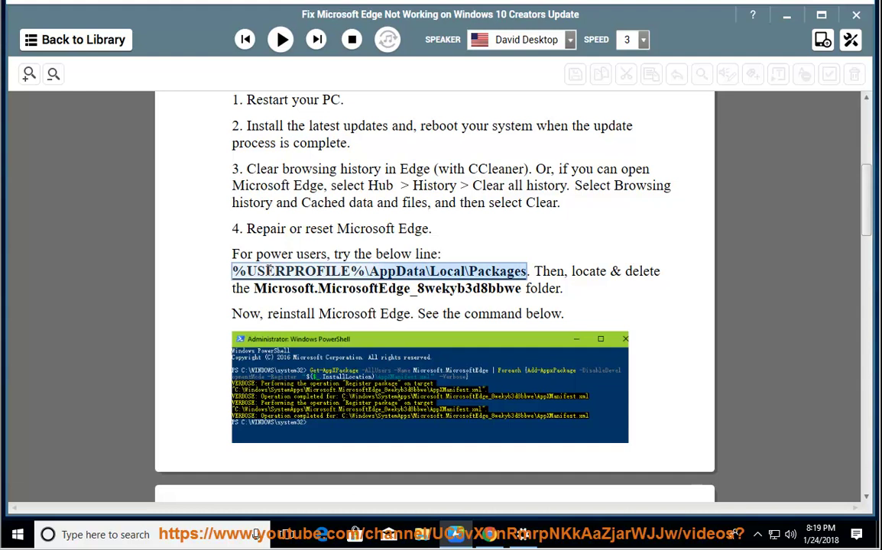
{"action": "right_click", "coordinate": [269, 271]}
{"action": "left_click", "coordinate": [303, 318]}
{"action": "key", "text": "super+r"}
{"action": "key", "text": "ctrl+v"}
{"action": "left_click", "coordinate": [123, 493]}
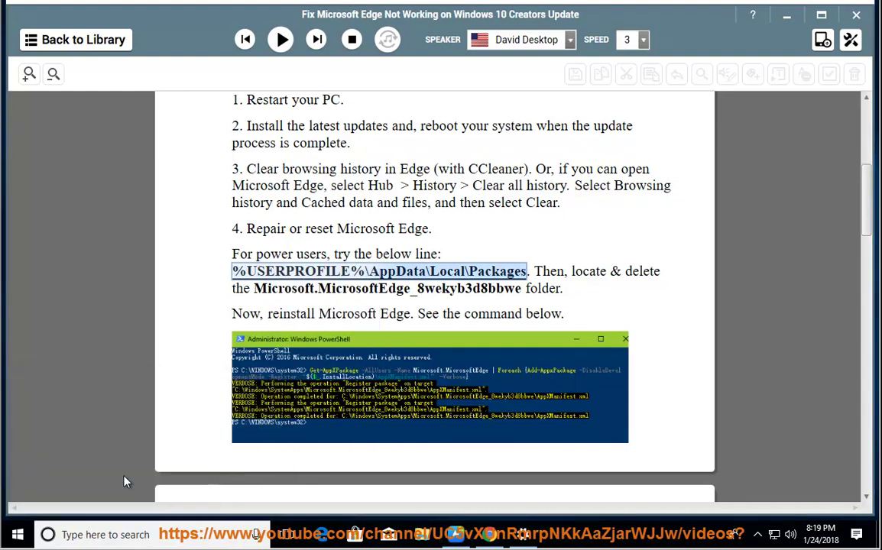
Locate and select the Microsoft.MicrosoftEdge_8wekyb3d8bbwe folder inside the Packages folder, keeping the guide partly in view.
{"action": "left_click_drag", "start_coordinate": [295, 80], "coordinate": [508, 227]}
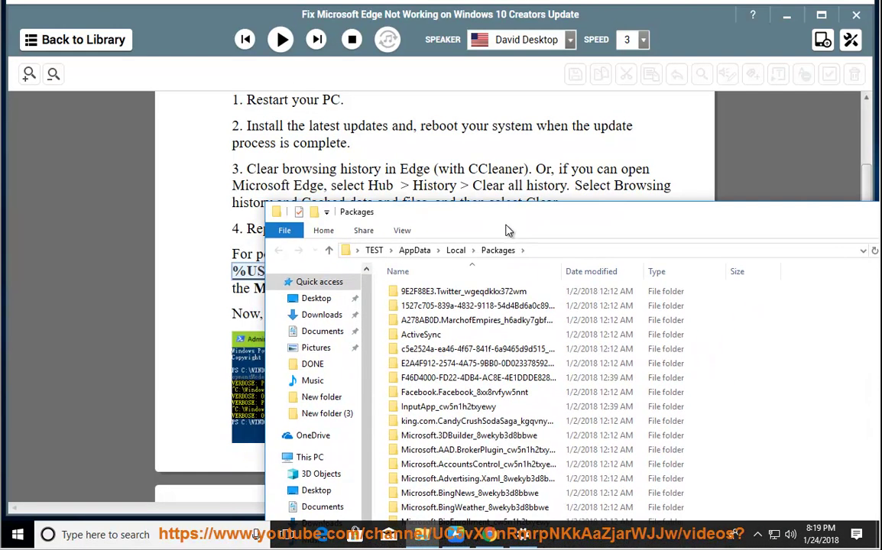
{"action": "left_click", "coordinate": [461, 482]}
{"action": "scroll", "coordinate": [461, 481], "scroll_direction": "down", "scroll_amount": 3}
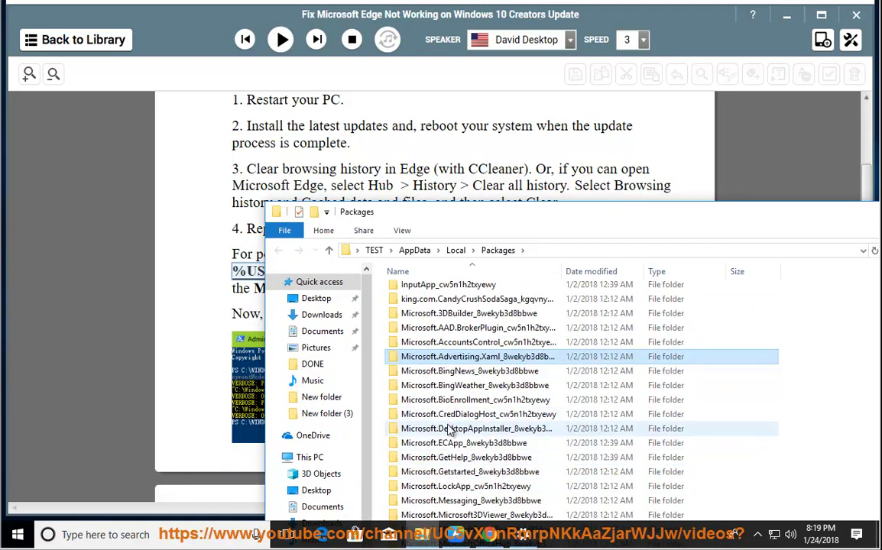
{"action": "left_click", "coordinate": [451, 429]}
{"action": "left_click", "coordinate": [459, 444]}
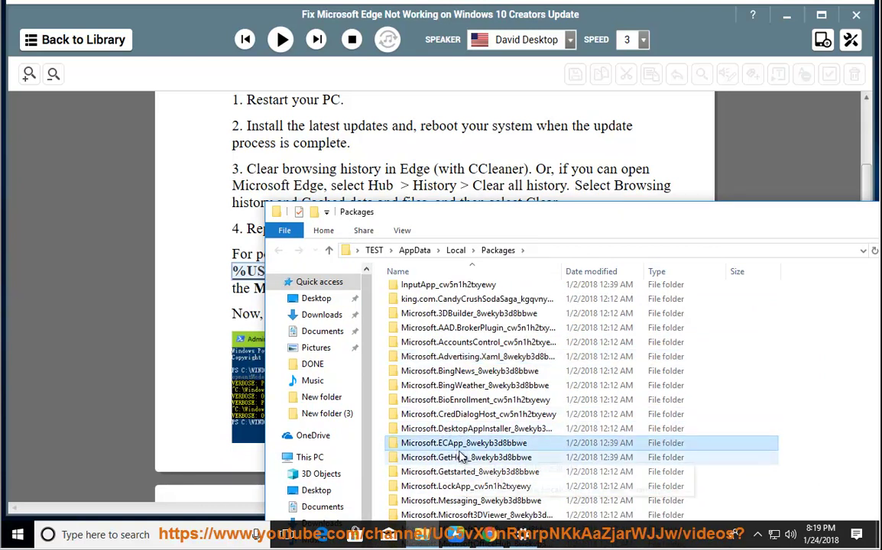
{"action": "scroll", "coordinate": [461, 456], "scroll_direction": "down", "scroll_amount": 2}
{"action": "left_click", "coordinate": [474, 447]}
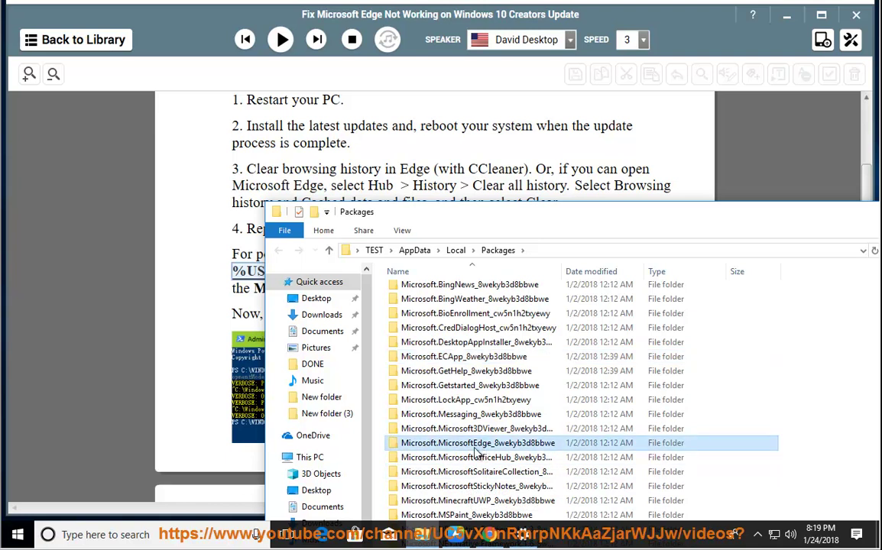
{"action": "right_click", "coordinate": [510, 447]}
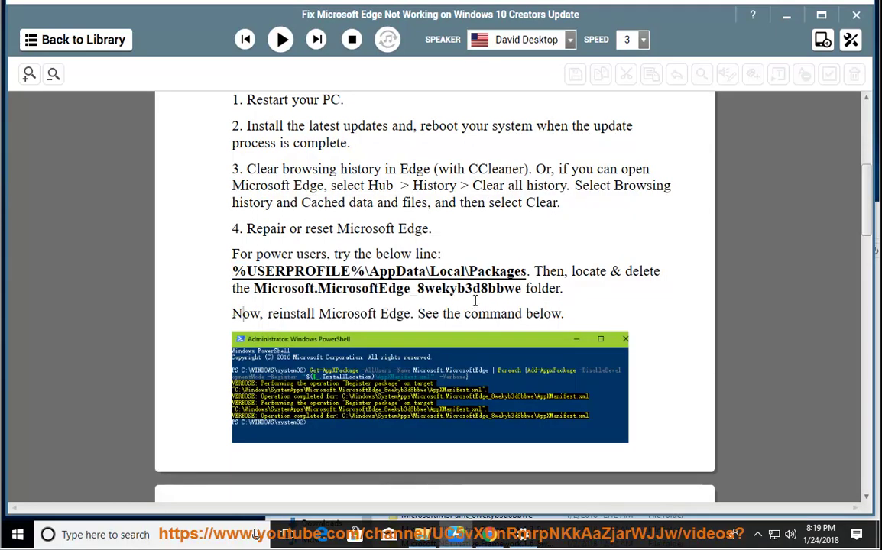
Play the guide's reading of the "Other voices on the web" section and pause it after "Clean Boot Your PC".
{"action": "scroll", "coordinate": [475, 301], "scroll_direction": "down", "scroll_amount": 4}
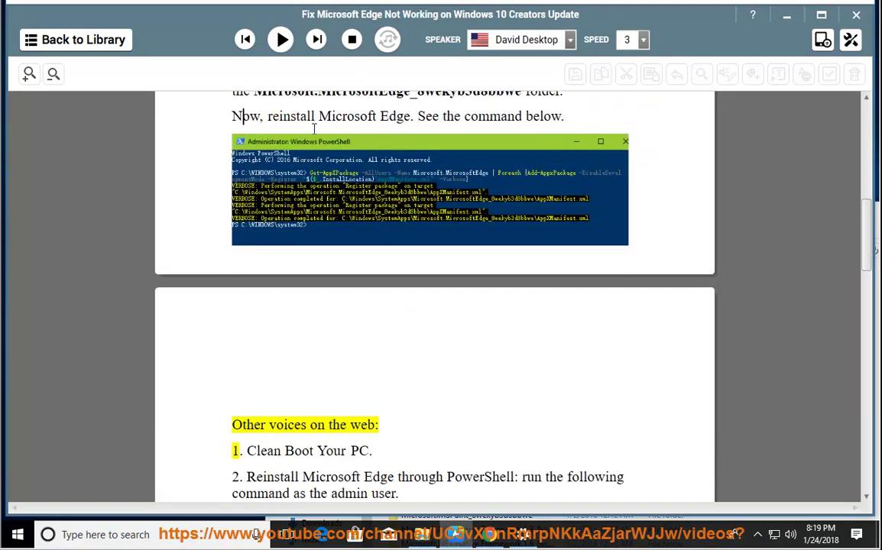
{"action": "left_click", "coordinate": [281, 40]}
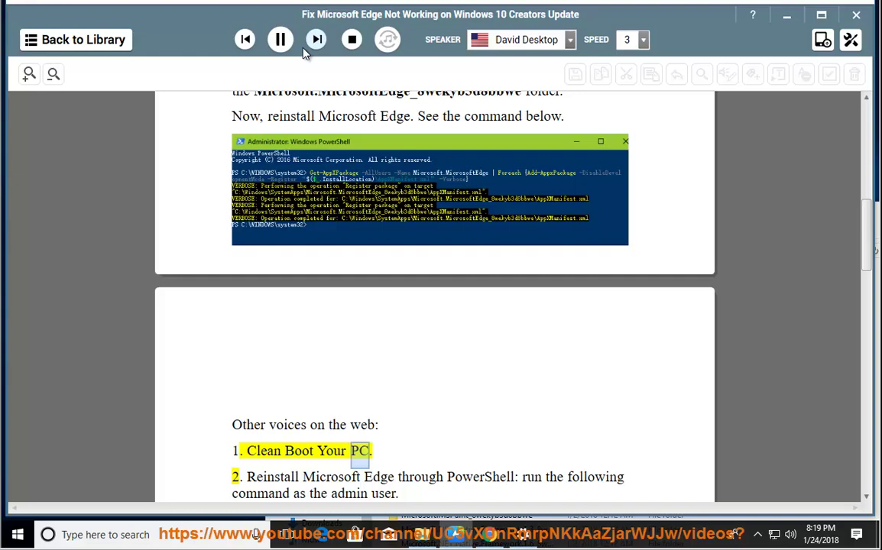
{"action": "left_click", "coordinate": [281, 40]}
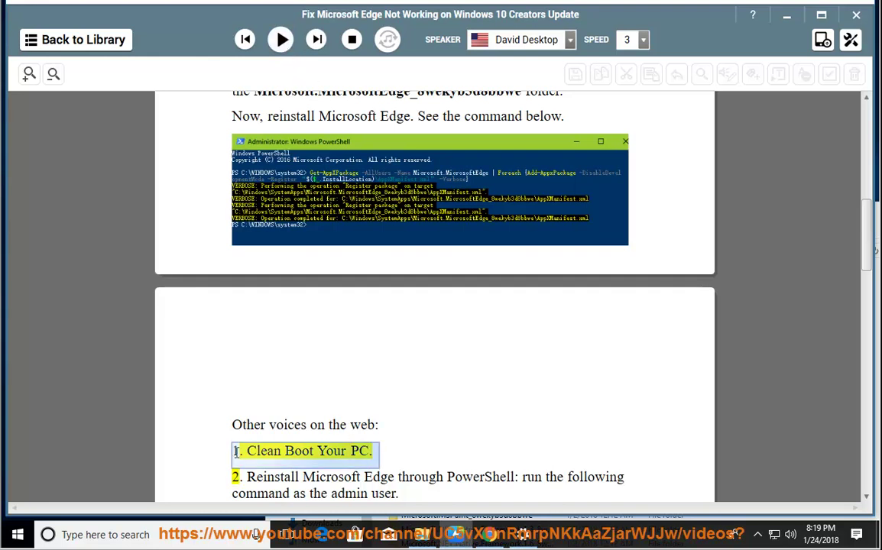
Open the startup list in Task Manager and disable µTorrent.
{"action": "right_click", "coordinate": [573, 535]}
{"action": "left_click", "coordinate": [672, 474]}
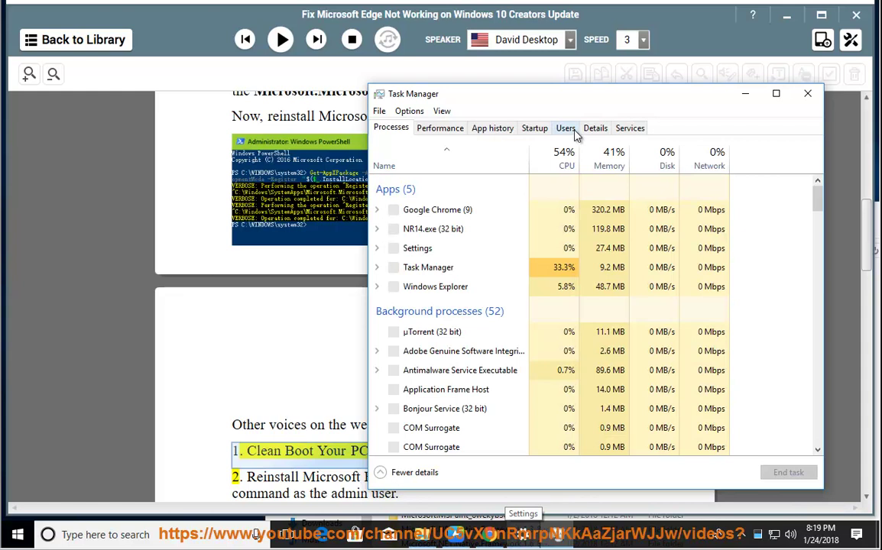
{"action": "left_click", "coordinate": [535, 128]}
{"action": "left_click", "coordinate": [508, 175]}
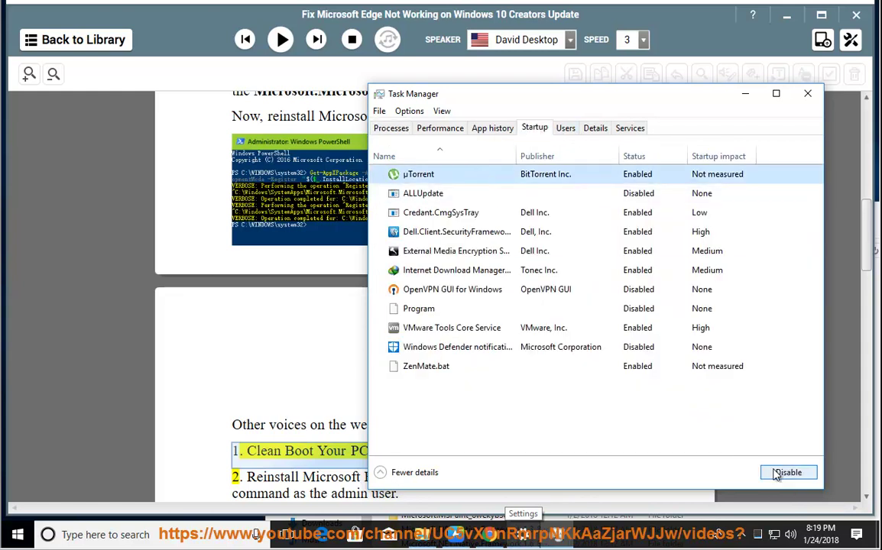
{"action": "left_click", "coordinate": [776, 474]}
Disable the Credant.CmgSysTray startup item and minimize Task Manager.
{"action": "left_click", "coordinate": [446, 192]}
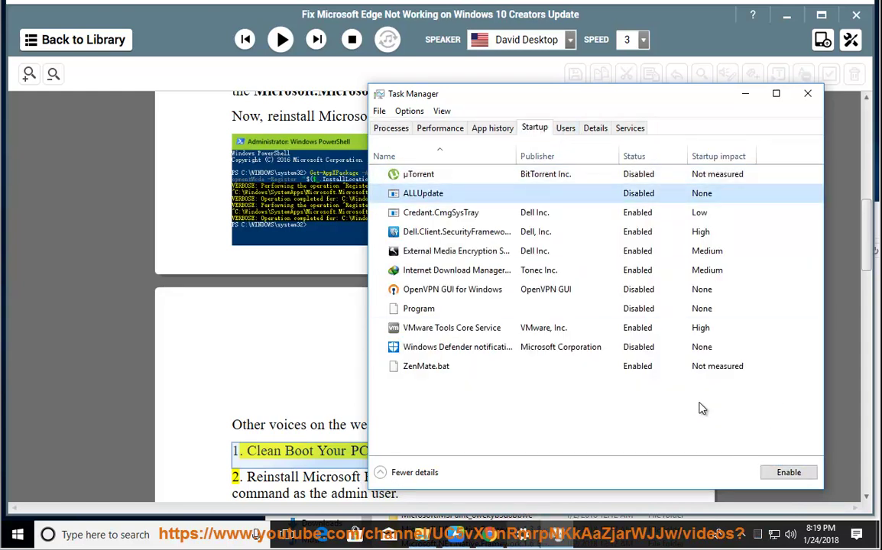
{"action": "left_click", "coordinate": [552, 213]}
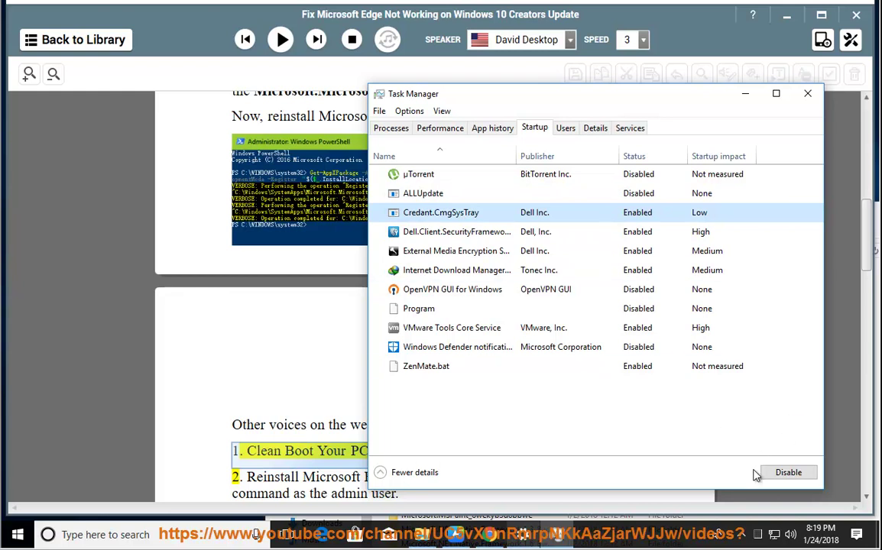
{"action": "left_click", "coordinate": [782, 473]}
{"action": "left_click", "coordinate": [501, 234]}
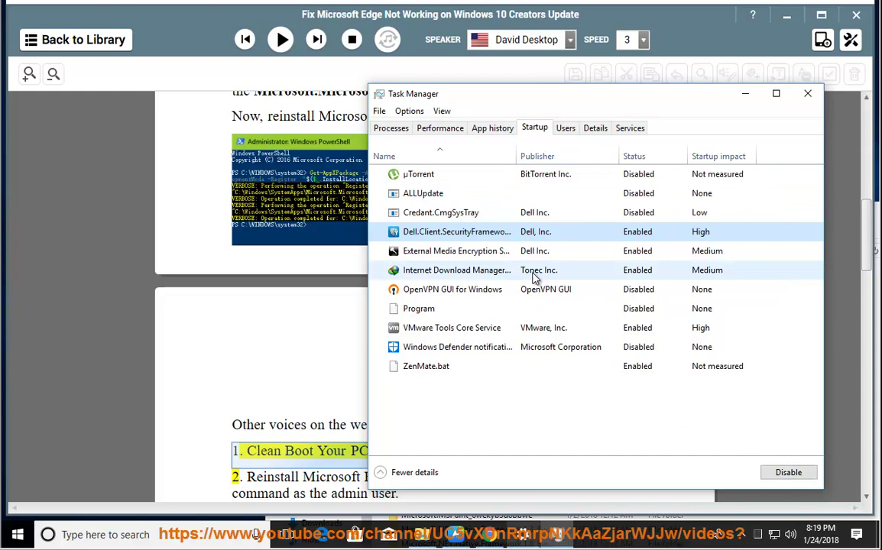
{"action": "left_click", "coordinate": [745, 93]}
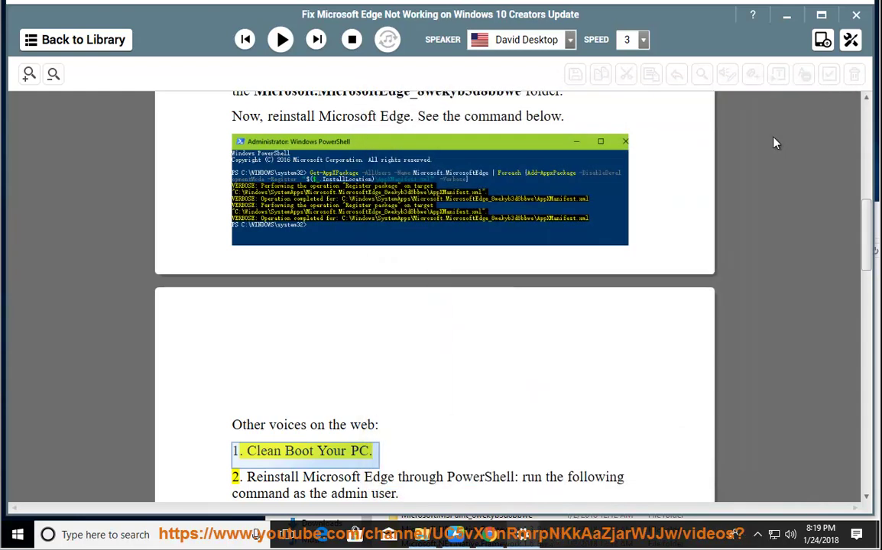
Open System Configuration by running MSCONFIG from the Run dialog's history.
{"action": "key", "text": "super+r"}
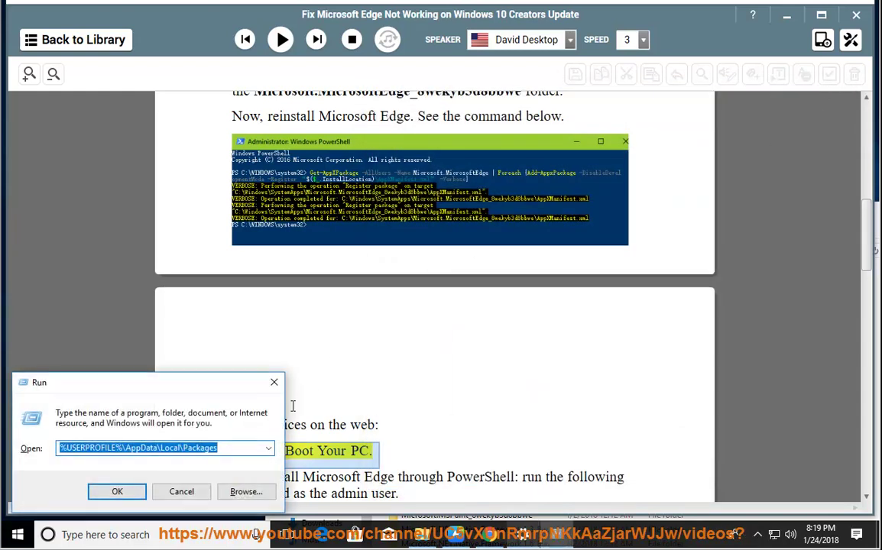
{"action": "left_click", "coordinate": [270, 450]}
{"action": "left_click", "coordinate": [227, 493]}
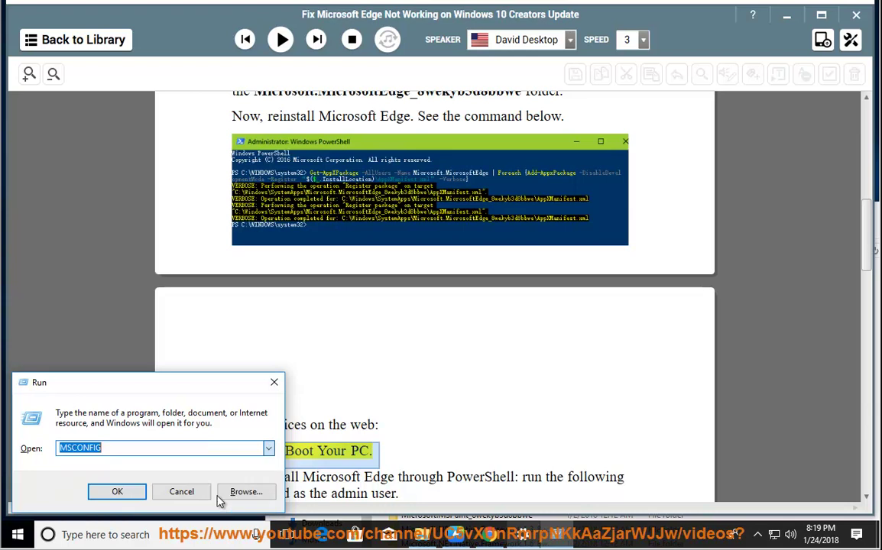
{"action": "left_click", "coordinate": [116, 493]}
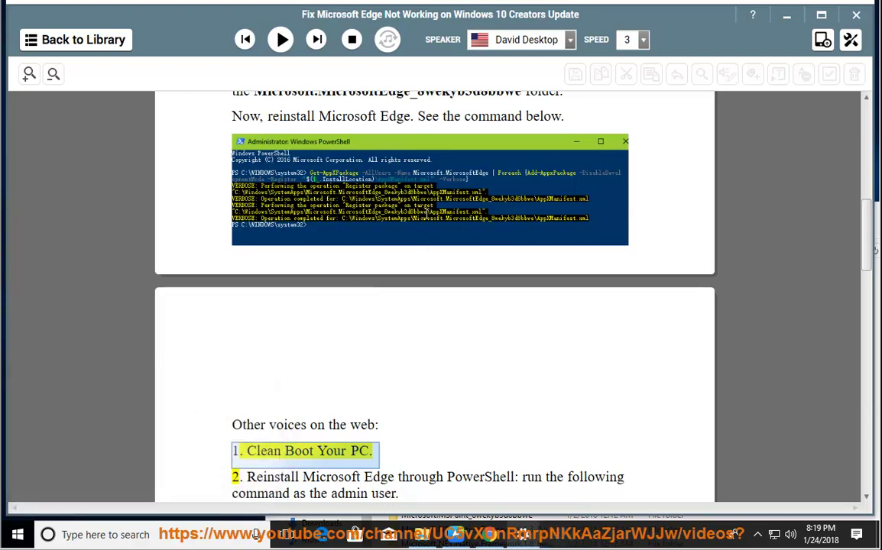
Hide all Microsoft services in System Configuration, disable all the remaining services and accept the settings.
{"action": "left_click", "coordinate": [289, 257]}
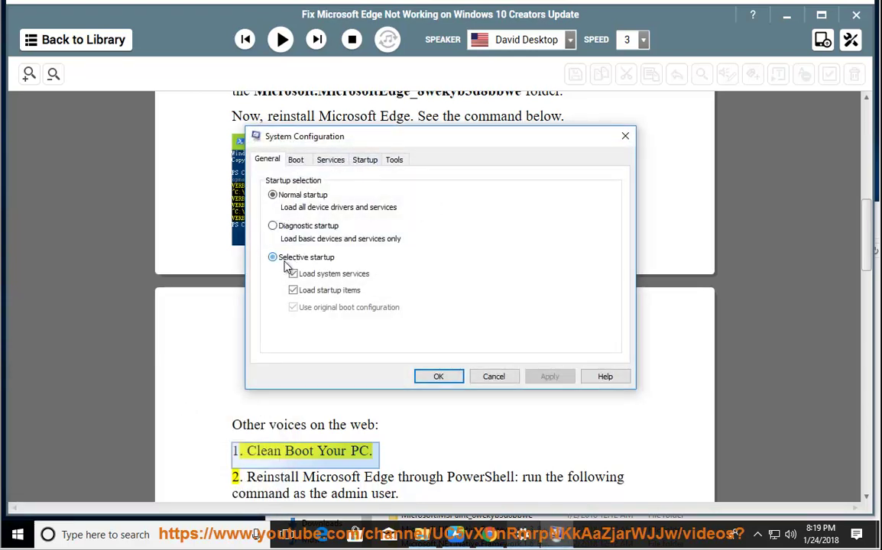
{"action": "left_click", "coordinate": [364, 160]}
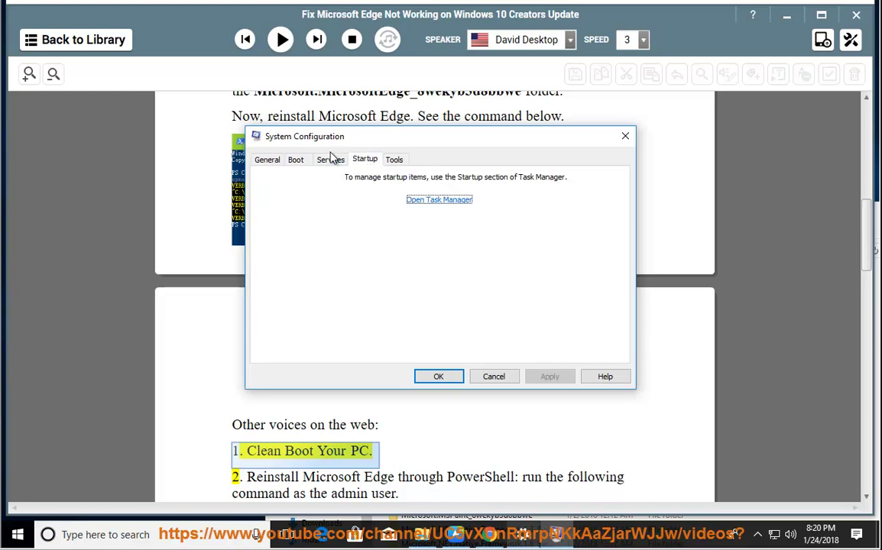
{"action": "left_click", "coordinate": [331, 161]}
{"action": "left_click", "coordinate": [263, 352]}
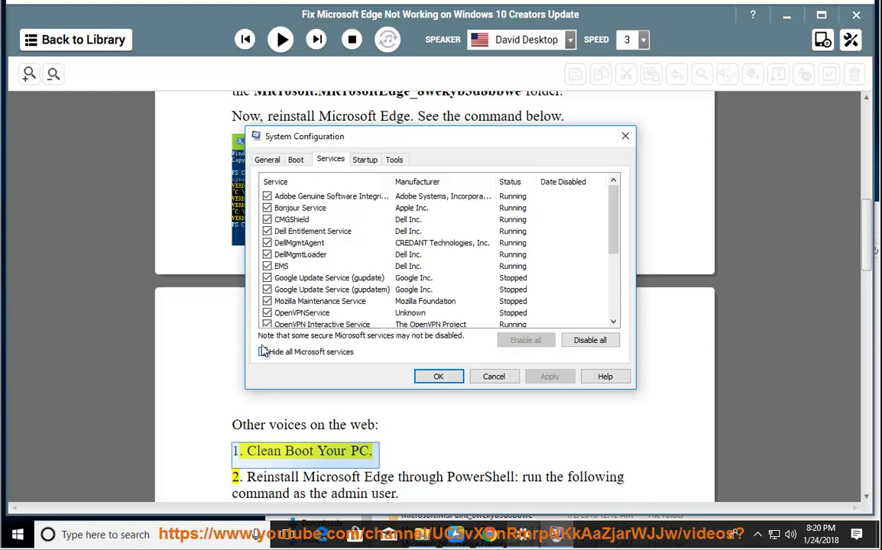
{"action": "left_click", "coordinate": [597, 340]}
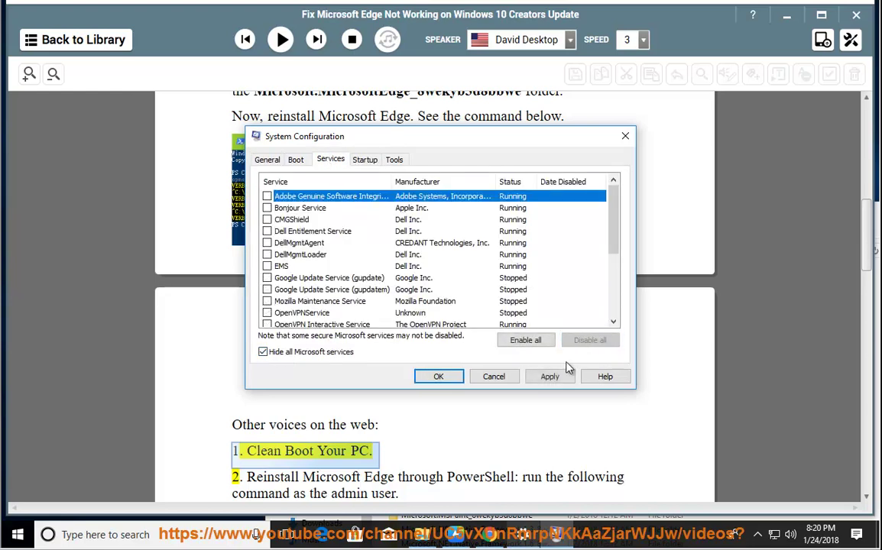
{"action": "left_click", "coordinate": [439, 377]}
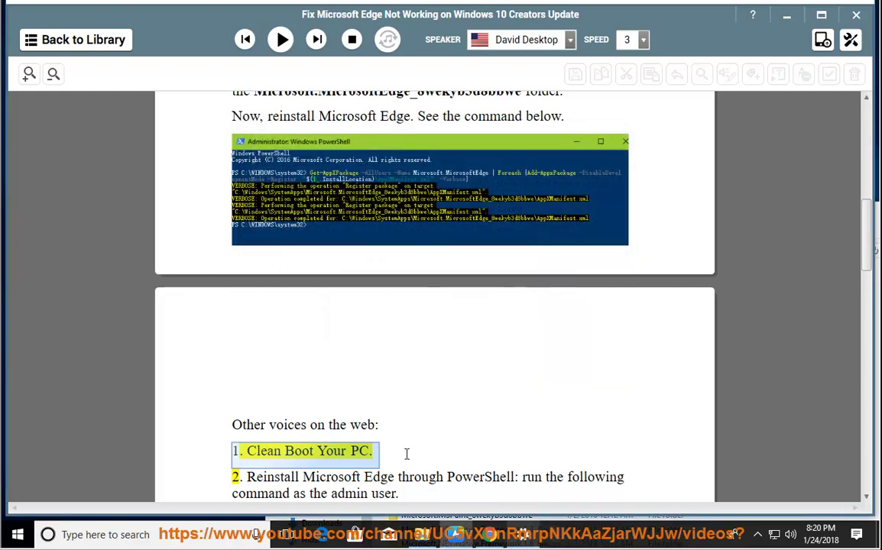
Copy the guide's full command Get-AppXPackage -AllUsers | Foreach {Add-AppxPackage -DisableDevelopmentMode -Register “$($_.InstallLocation)\AppXManifest.xml”}.
{"action": "left_click", "coordinate": [281, 40]}
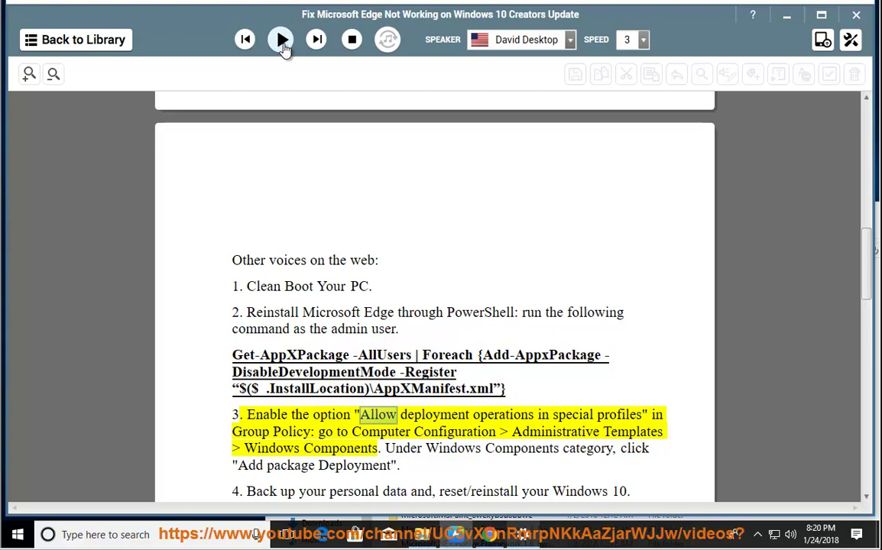
{"action": "left_click_drag", "start_coordinate": [510, 392], "coordinate": [228, 367]}
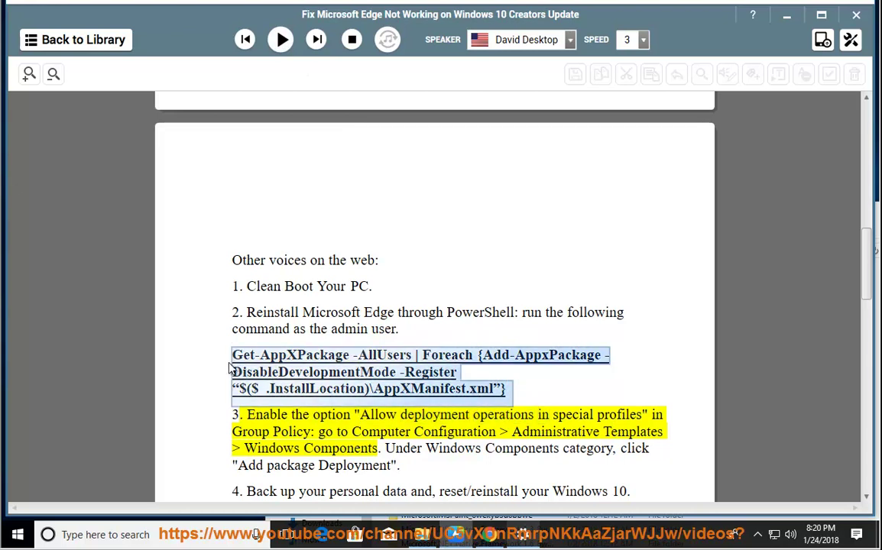
{"action": "right_click", "coordinate": [256, 357]}
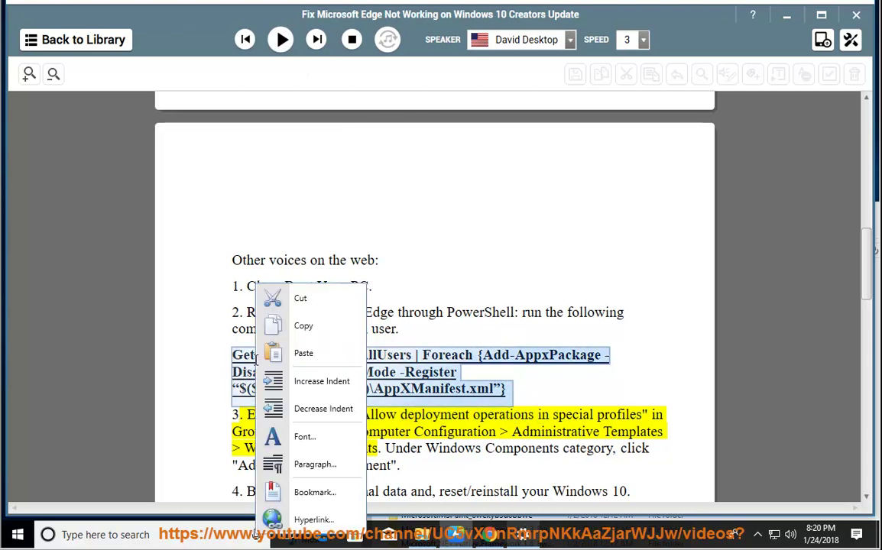
{"action": "left_click", "coordinate": [306, 333]}
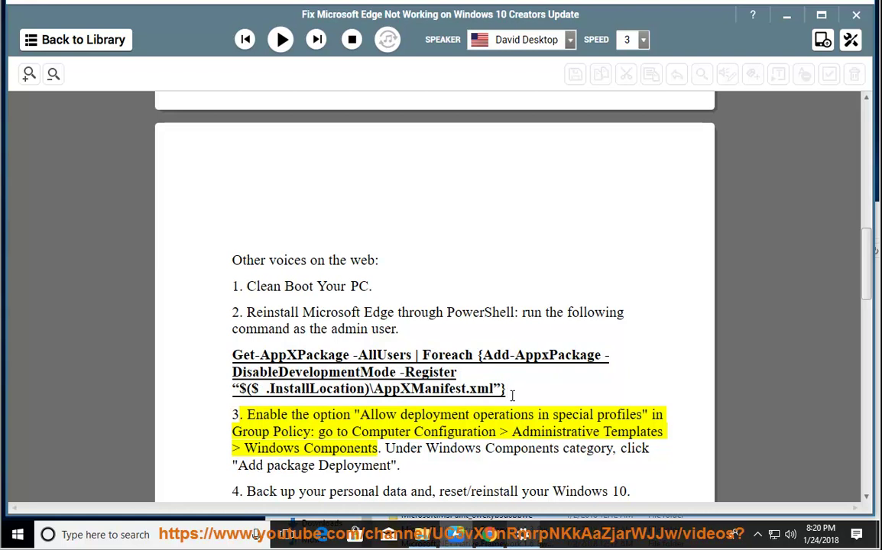
{"action": "key", "text": "shift+Left"}
{"action": "key", "text": "shift+Left"}
{"action": "key", "text": "shift+Left"}
{"action": "key", "text": "shift+Left"}
{"action": "key", "text": "shift+Left"}
{"action": "key", "text": "shift+Left"}
{"action": "key", "text": "shift+Left"}
{"action": "key", "text": "shift+Left"}
{"action": "key", "text": "shift+Left"}
{"action": "key", "text": "shift+Left"}
{"action": "key", "text": "shift+Left"}
{"action": "key", "text": "shift+Left"}
{"action": "key", "text": "shift+Left"}
{"action": "key", "text": "shift+Left"}
{"action": "key", "text": "shift+Left"}
{"action": "key", "text": "shift+Left"}
{"action": "key", "text": "shift+Left"}
{"action": "key", "text": "shift+Left"}
{"action": "key", "text": "shift+Left"}
{"action": "key", "text": "shift+Left"}
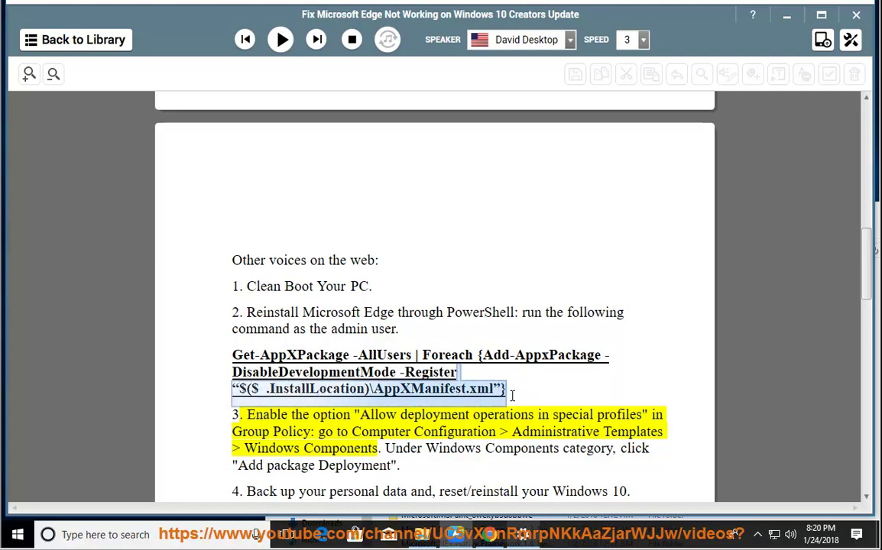
{"action": "key", "text": "shift+Left"}
{"action": "key", "text": "shift+Left"}
{"action": "key", "text": "shift+Left"}
{"action": "key", "text": "shift+Left"}
{"action": "key", "text": "shift+Left"}
{"action": "key", "text": "shift+Left"}
{"action": "key", "text": "shift+Left"}
{"action": "key", "text": "shift+Left"}
{"action": "key", "text": "shift+Left"}
{"action": "key", "text": "shift+Left"}
{"action": "key", "text": "shift+Left"}
{"action": "key", "text": "shift+Left"}
{"action": "key", "text": "shift+Left"}
{"action": "key", "text": "shift+Left"}
{"action": "key", "text": "shift+Left"}
{"action": "key", "text": "shift+Left"}
{"action": "key", "text": "shift+Left"}
{"action": "key", "text": "shift+Left"}
{"action": "key", "text": "shift+Left"}
{"action": "key", "text": "shift+Left"}
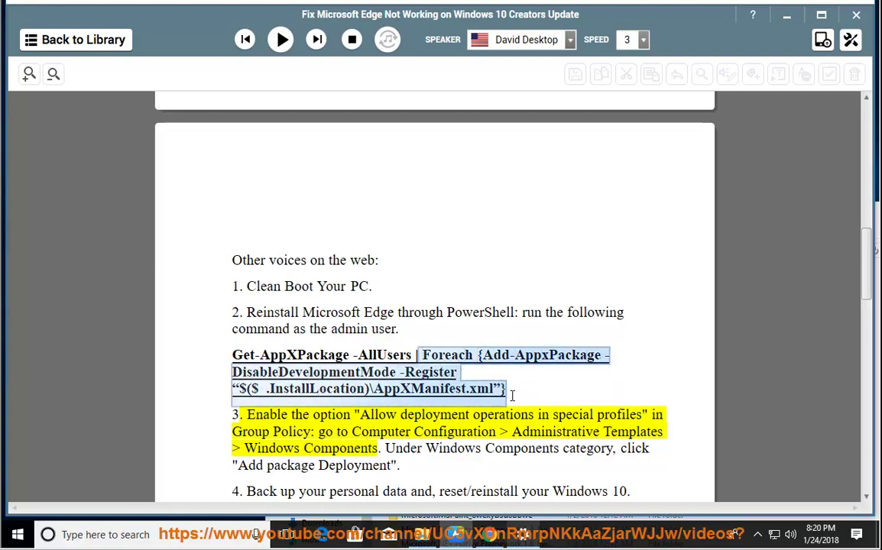
{"action": "key", "text": "shift+Left"}
{"action": "key", "text": "shift+Left"}
{"action": "key", "text": "shift+Left"}
{"action": "key", "text": "shift+Left"}
{"action": "key", "text": "shift+Left"}
{"action": "key", "text": "shift+Left"}
{"action": "key", "text": "shift+Left"}
{"action": "key", "text": "shift+Left"}
{"action": "key", "text": "shift+Left"}
{"action": "key", "text": "shift+Left"}
{"action": "key", "text": "shift+Left"}
{"action": "key", "text": "shift+Left"}
{"action": "key", "text": "shift+Left"}
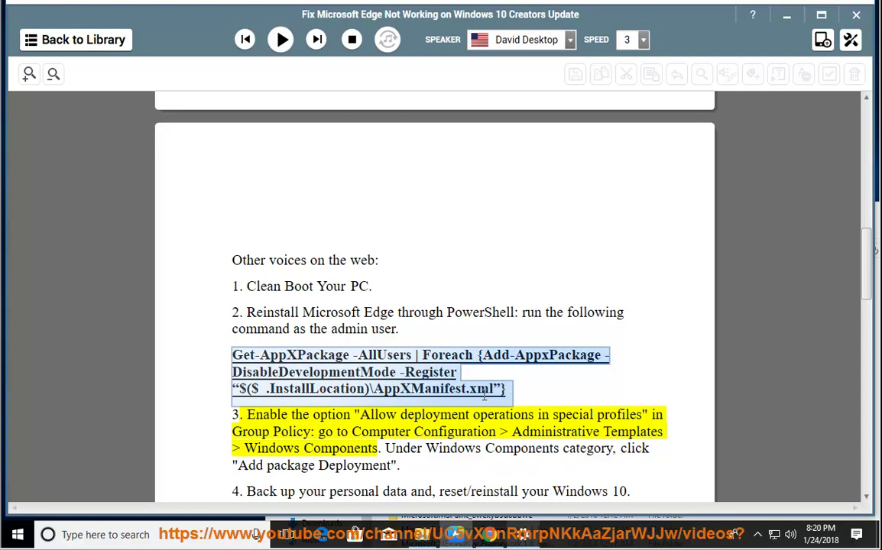
{"action": "right_click", "coordinate": [445, 355]}
{"action": "left_click", "coordinate": [490, 327]}
Search Windows for "POWER" and run Windows PowerShell as administrator, approving the elevation request.
{"action": "left_click", "coordinate": [107, 535]}
{"action": "type", "text": "control panel"}
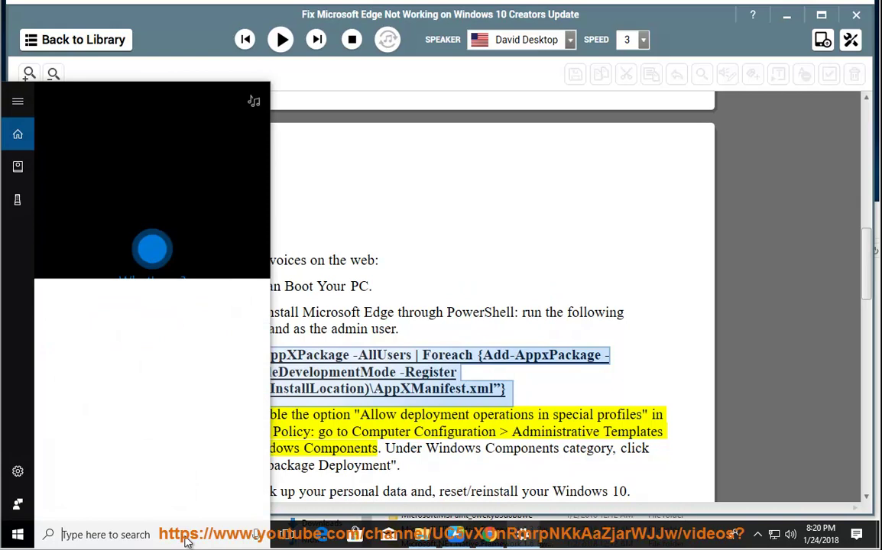
{"action": "type", "text": "PWER"}
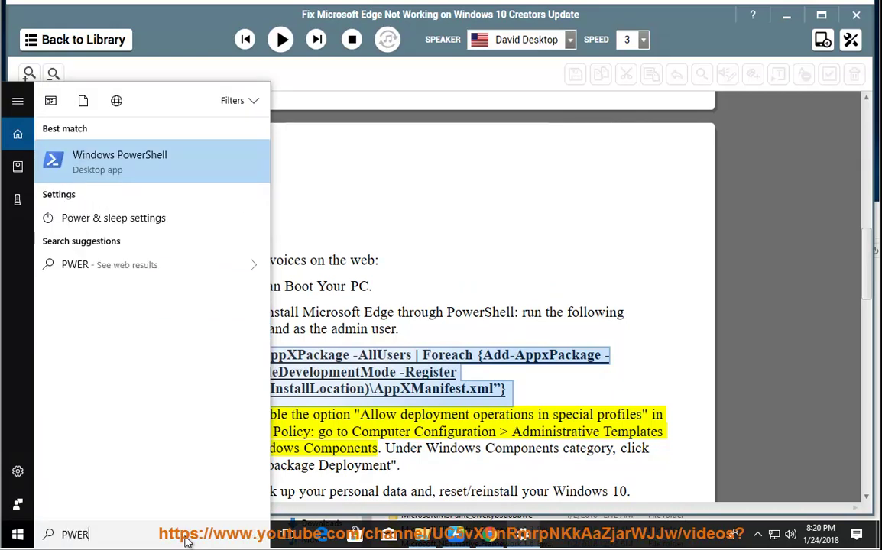
{"action": "key", "text": "BackSpace"}
{"action": "key", "text": "BackSpace"}
{"action": "key", "text": "BackSpace"}
{"action": "type", "text": "OWER"}
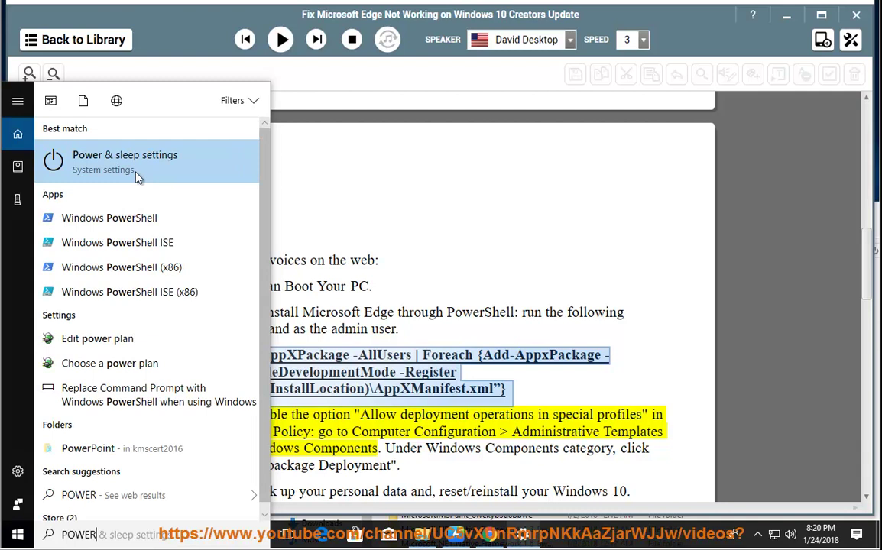
{"action": "right_click", "coordinate": [134, 220]}
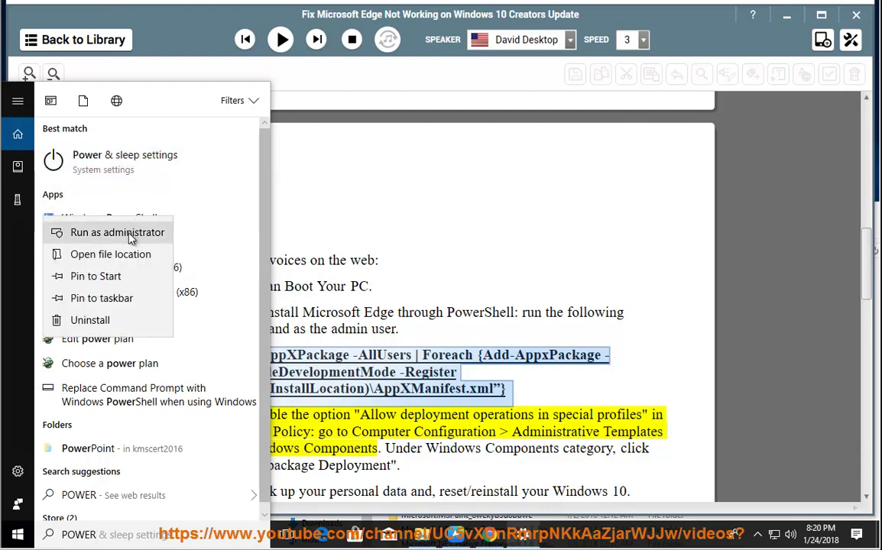
{"action": "left_click", "coordinate": [116, 233]}
{"action": "left_click", "coordinate": [386, 356]}
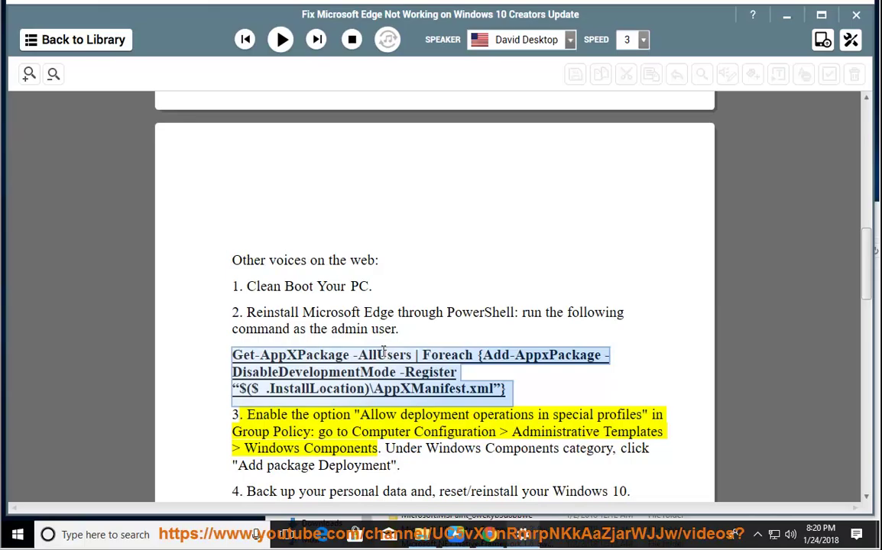
Paste the copied Get-AppXPackage command into the administrator PowerShell, run it to re-register all app packages, and close PowerShell.
{"action": "left_click", "coordinate": [105, 54]}
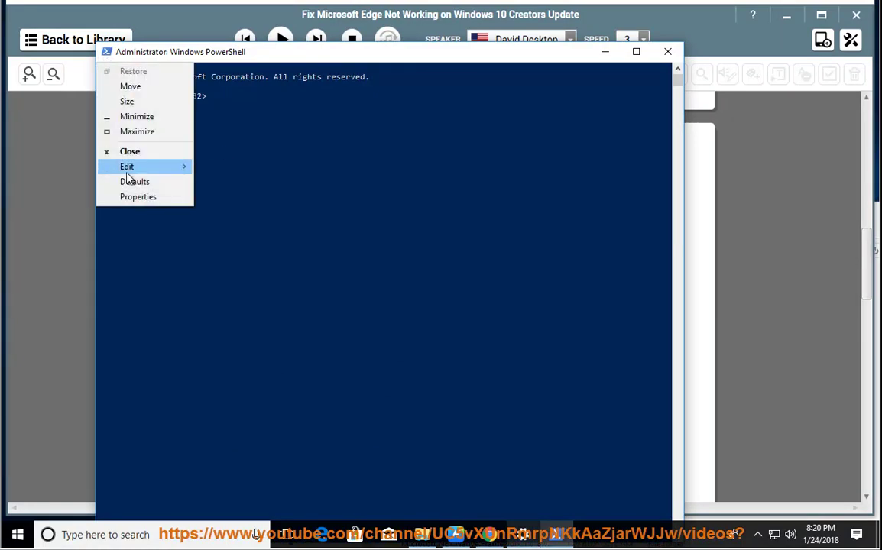
{"action": "mouse_move", "coordinate": [157, 166]}
{"action": "left_click", "coordinate": [213, 199]}
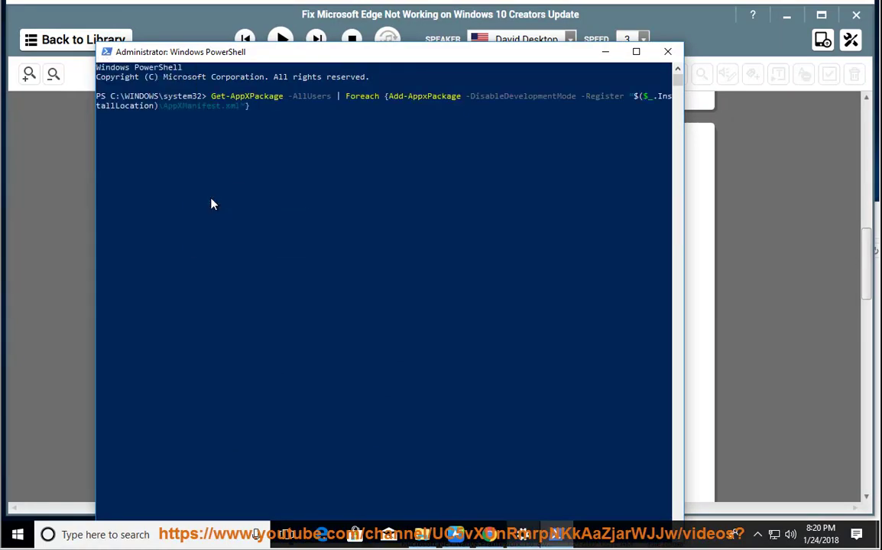
{"action": "key", "text": "Return"}
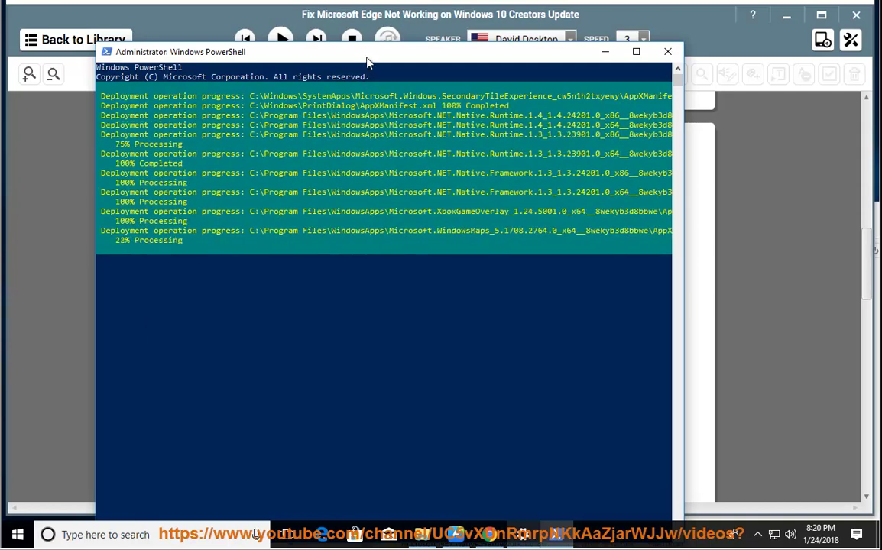
{"action": "left_click_drag", "start_coordinate": [370, 61], "coordinate": [495, 125]}
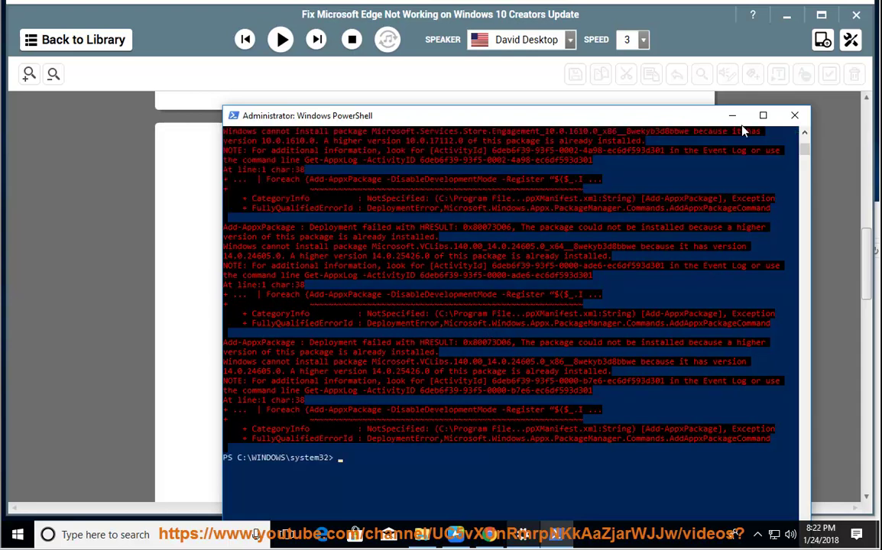
{"action": "left_click", "coordinate": [794, 115]}
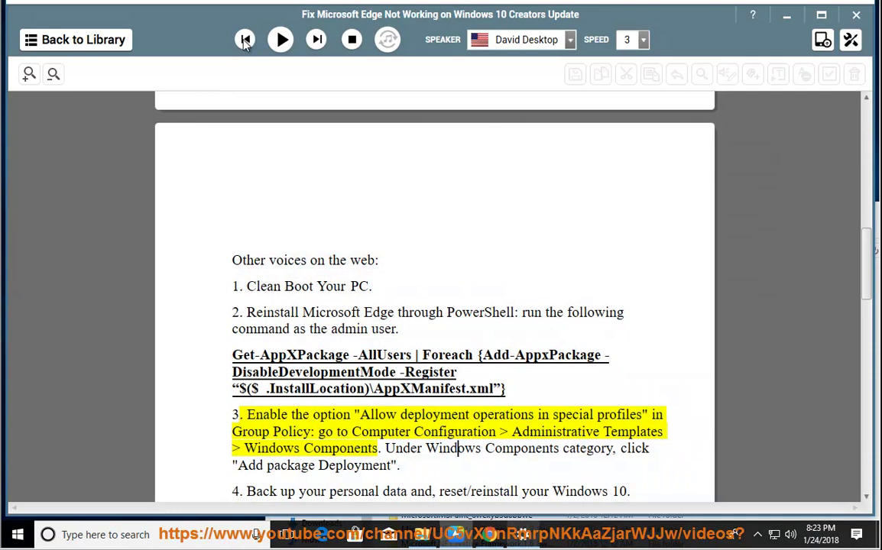
Play the guide's narration on the Group Policy fix, pause it, and open Edit group policy by searching Windows for "POL".
{"action": "left_click", "coordinate": [245, 40]}
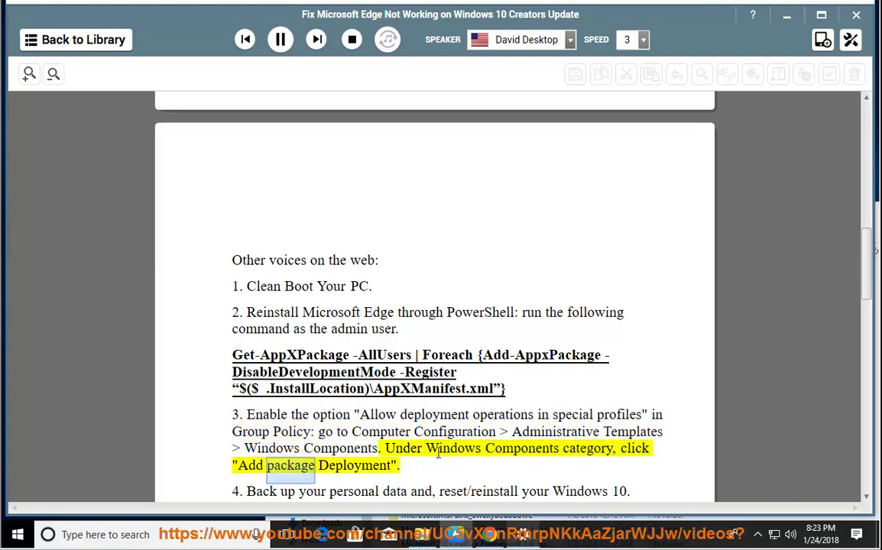
{"action": "left_click", "coordinate": [281, 42]}
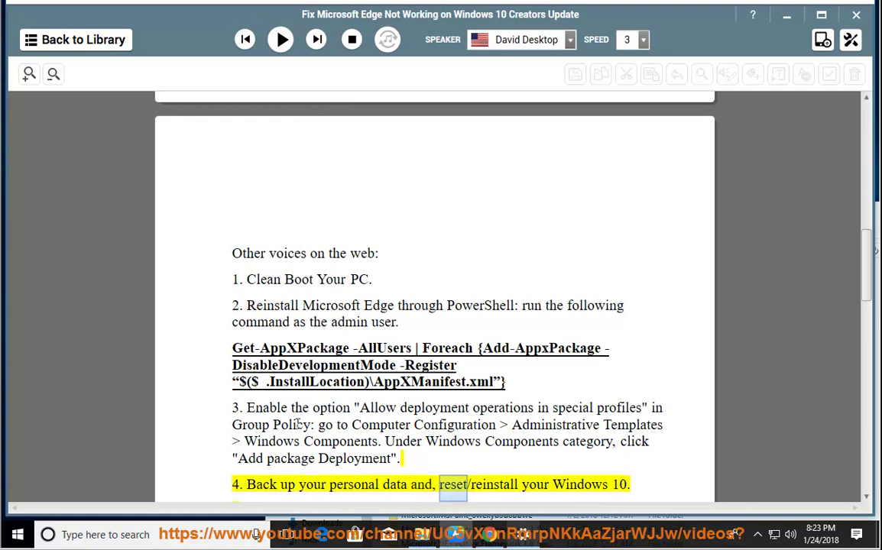
{"action": "left_click", "coordinate": [195, 537]}
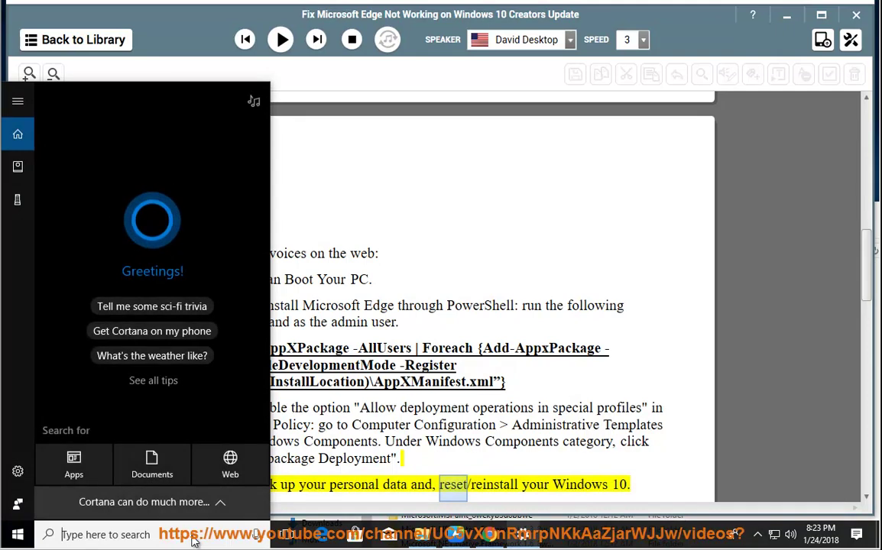
{"action": "type", "text": "POL"}
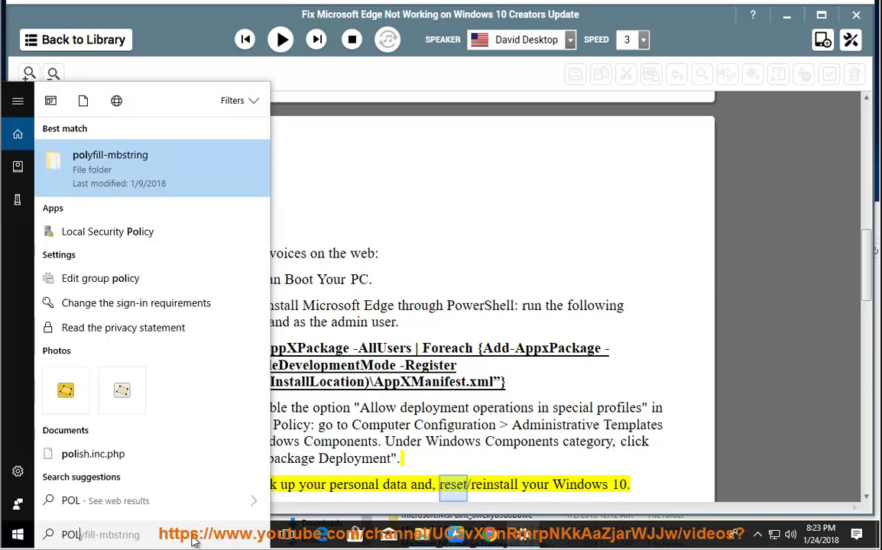
{"action": "left_click", "coordinate": [161, 285]}
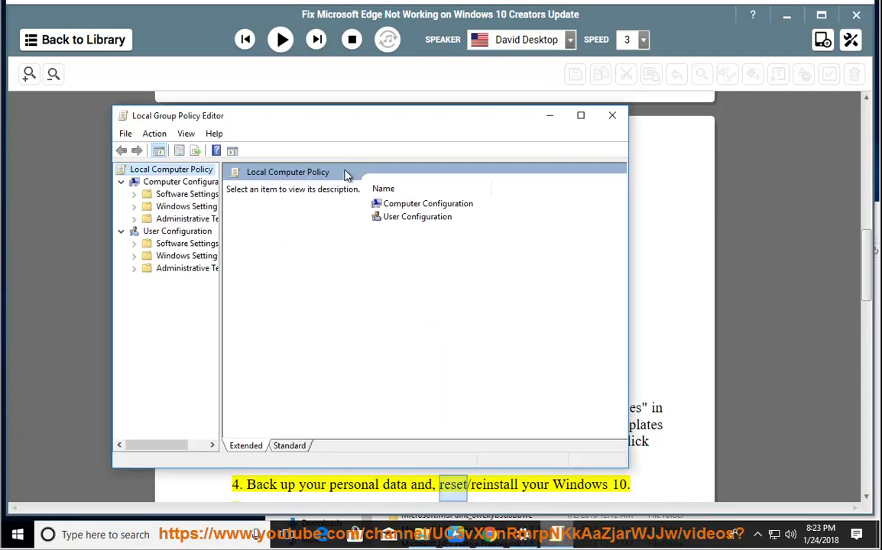
{"action": "left_click_drag", "start_coordinate": [333, 124], "coordinate": [372, 40]}
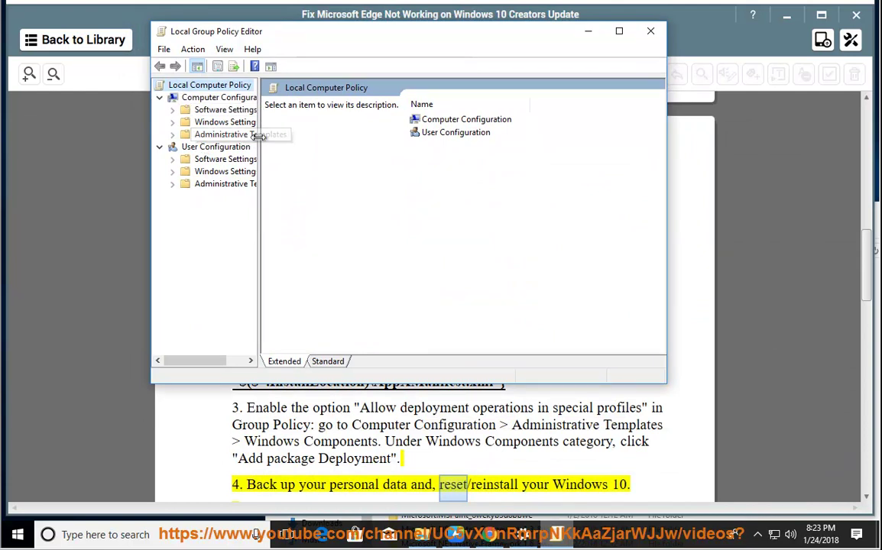
Widen the policy tree and go to Computer Configuration > Administrative Templates > Windows Components > App Package Deployment.
{"action": "left_click_drag", "start_coordinate": [259, 135], "coordinate": [316, 137]}
{"action": "left_click", "coordinate": [233, 98]}
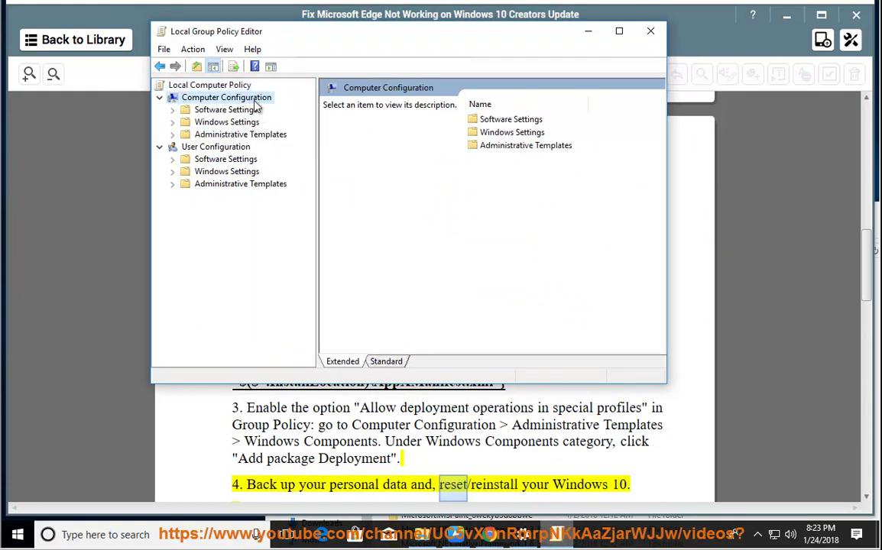
{"action": "double_click", "coordinate": [204, 135]}
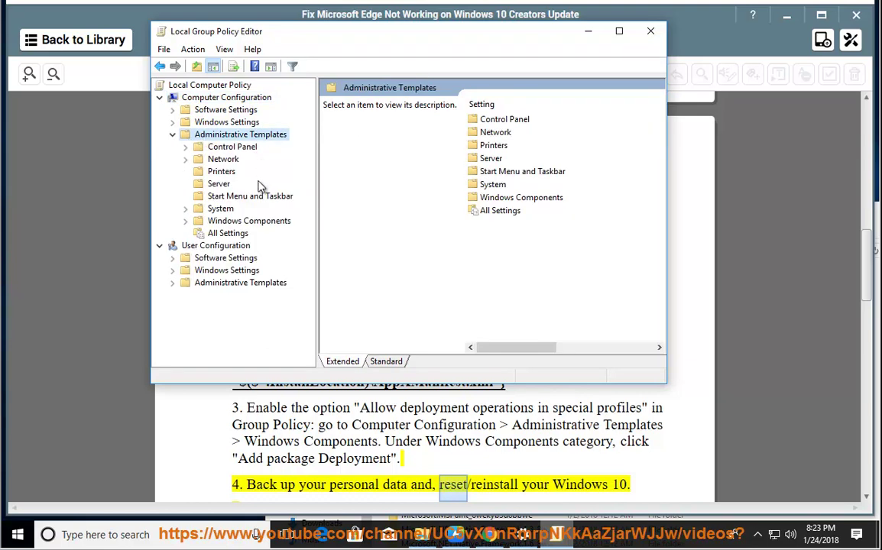
{"action": "double_click", "coordinate": [250, 223]}
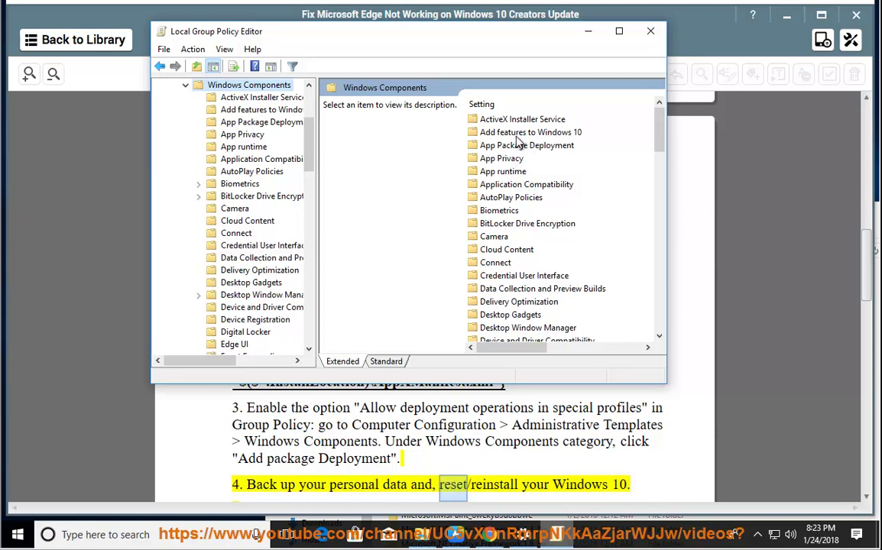
{"action": "left_click", "coordinate": [515, 149]}
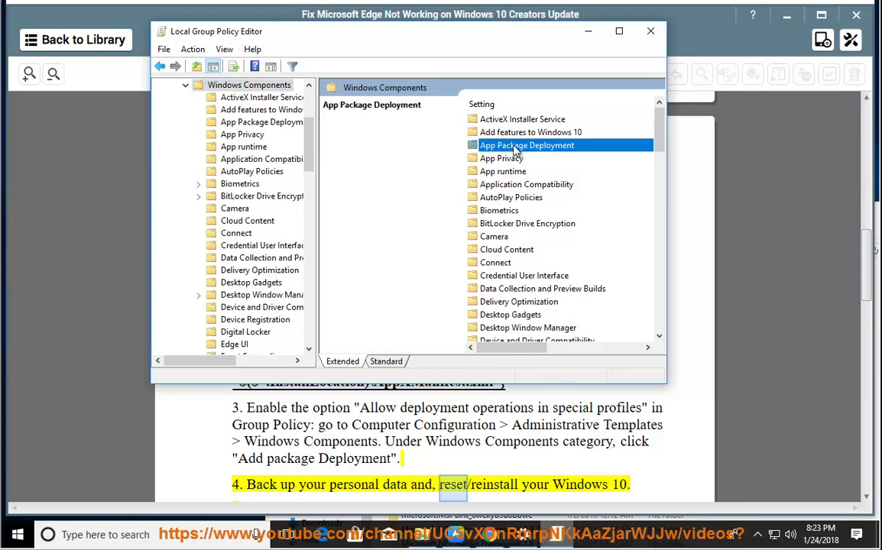
{"action": "double_click", "coordinate": [522, 148]}
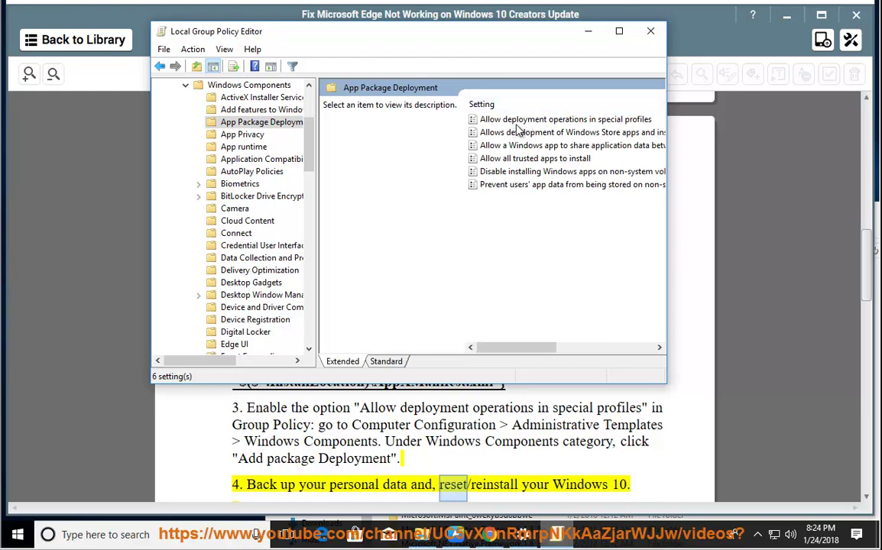
Open the policy "Allow deployment operations in special profiles" for editing and close the Local Group Policy Editor.
{"action": "left_click", "coordinate": [523, 122]}
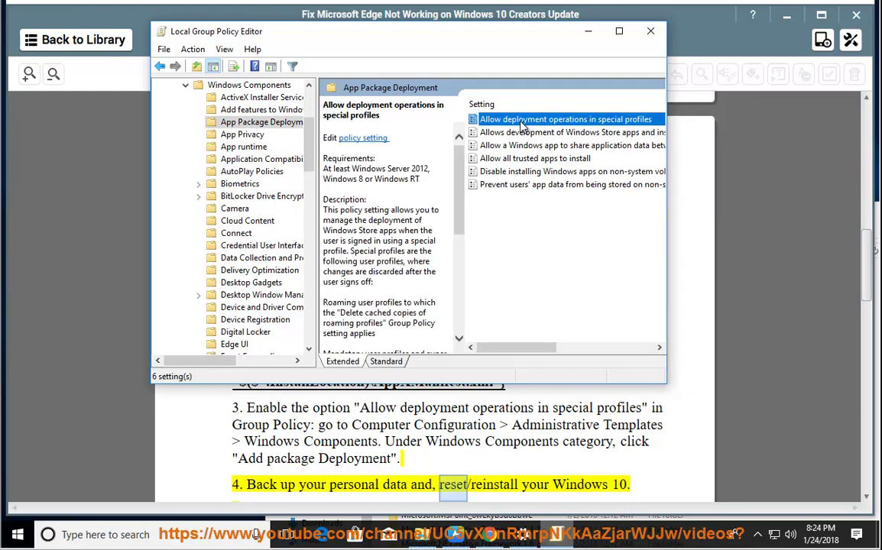
{"action": "right_click", "coordinate": [519, 124]}
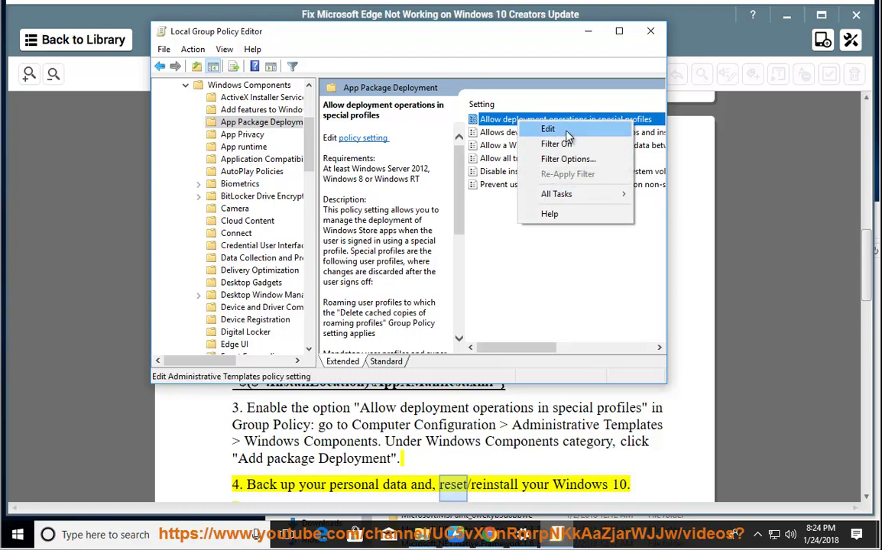
{"action": "left_click", "coordinate": [516, 132]}
{"action": "left_click", "coordinate": [147, 195]}
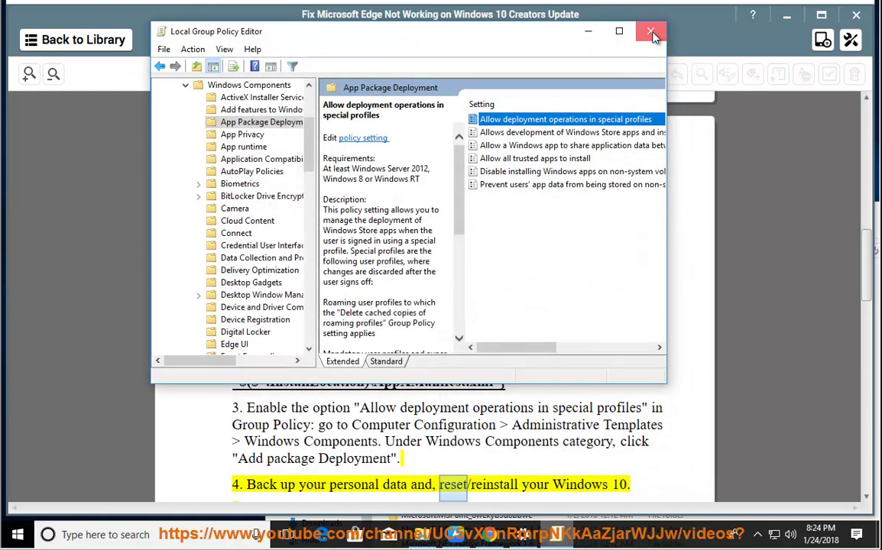
Resume the guide's narration, pause it at item 5, and select the words "reset/reinstall your Windows 10." in item 4.
{"action": "left_click", "coordinate": [273, 43]}
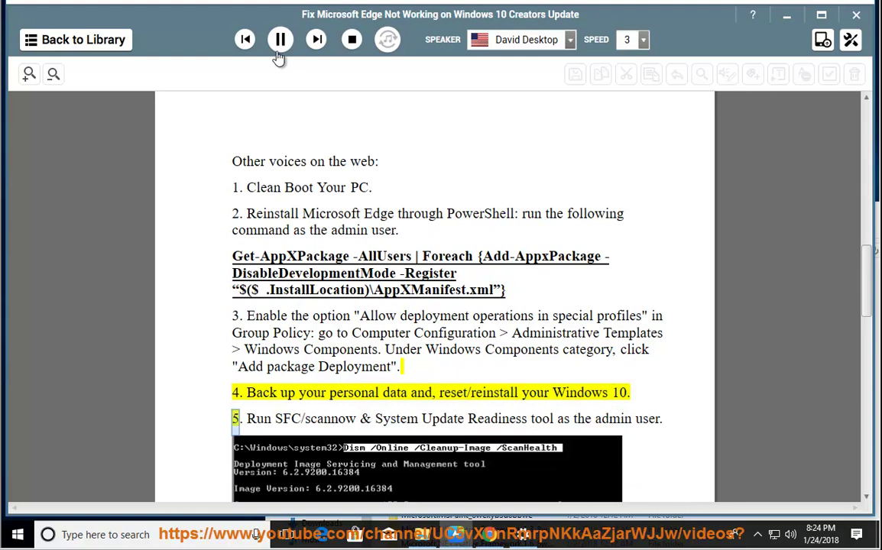
{"action": "left_click", "coordinate": [278, 48]}
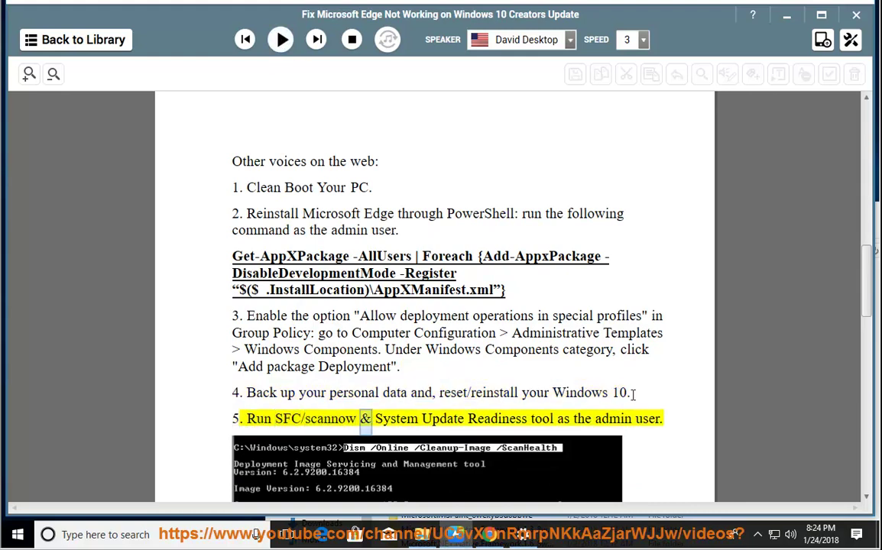
{"action": "left_click_drag", "start_coordinate": [633, 394], "coordinate": [435, 396]}
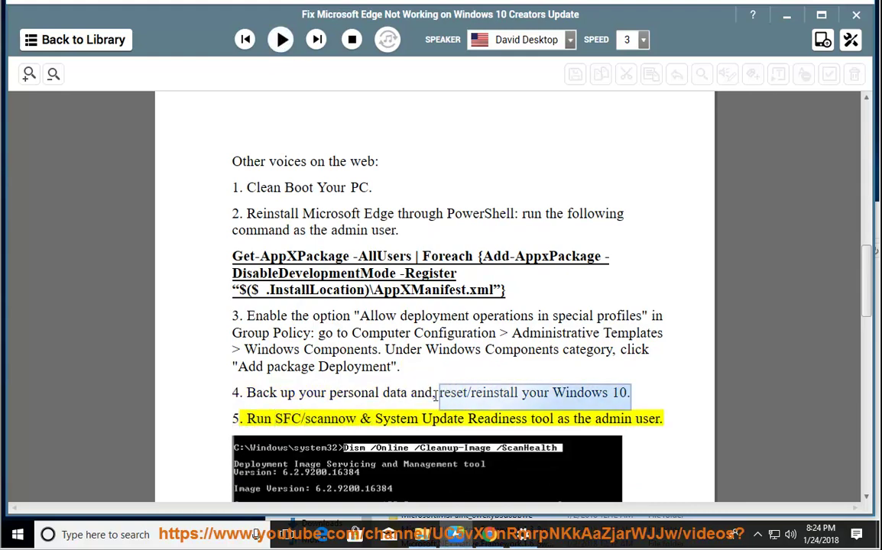
Open Windows Settings, return to its home page and go to Recovery under Update & Security.
{"action": "left_click", "coordinate": [18, 534]}
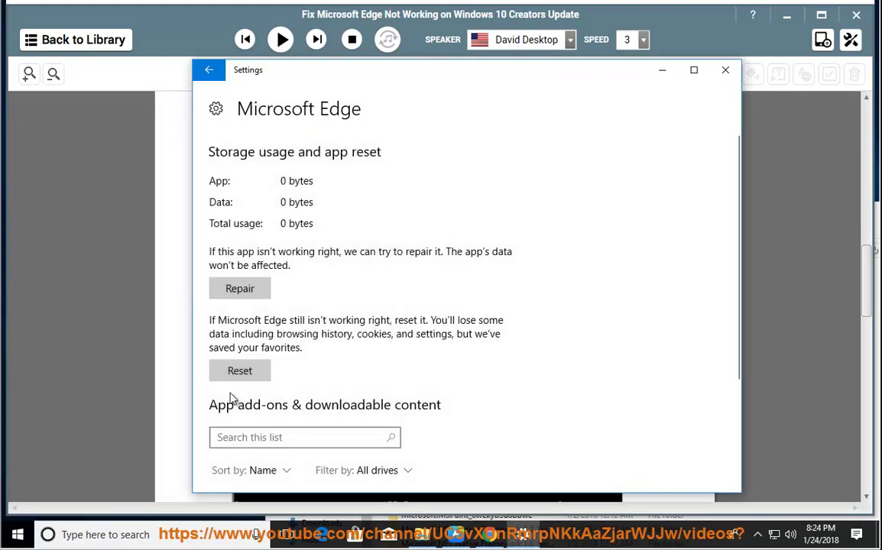
{"action": "scroll", "coordinate": [256, 138], "scroll_direction": "down", "scroll_amount": 3}
{"action": "left_click", "coordinate": [208, 70]}
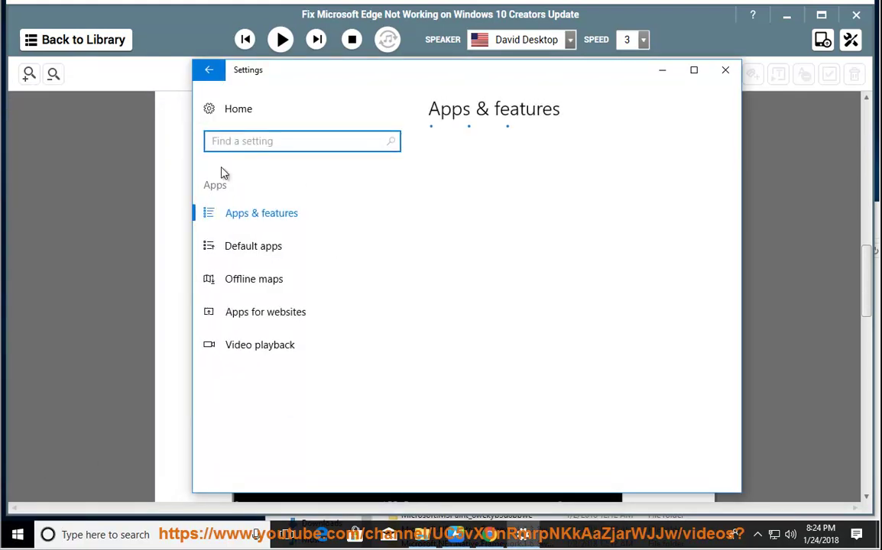
{"action": "left_click", "coordinate": [224, 110]}
{"action": "scroll", "coordinate": [260, 426], "scroll_direction": "down", "scroll_amount": 3}
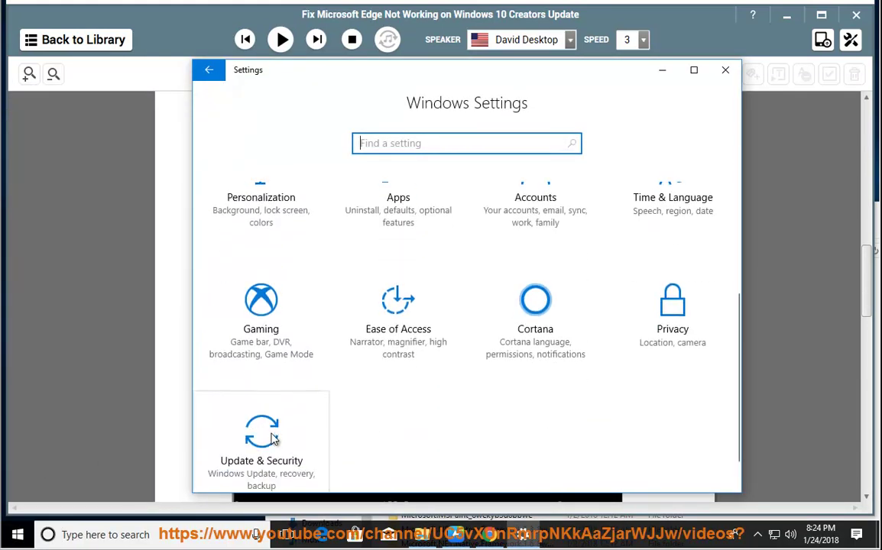
{"action": "left_click", "coordinate": [272, 437]}
{"action": "scroll", "coordinate": [275, 411], "scroll_direction": "down", "scroll_amount": 2}
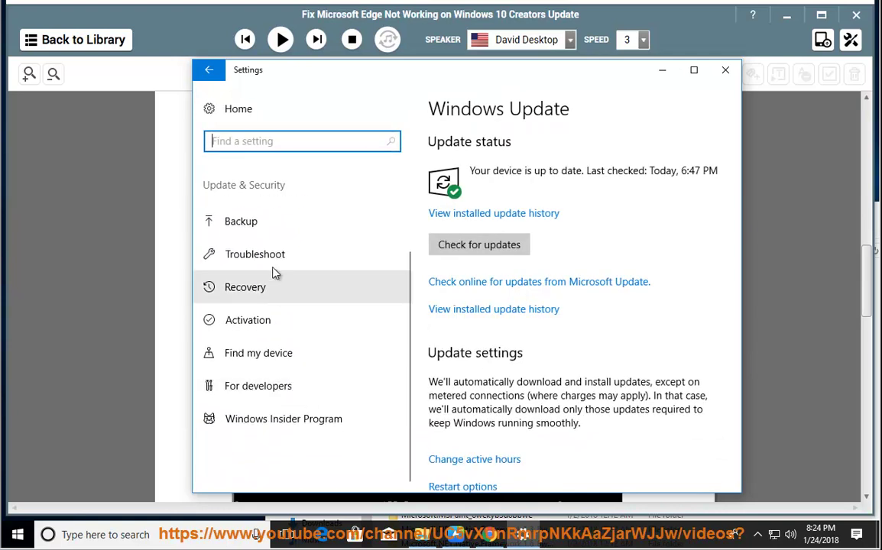
{"action": "left_click", "coordinate": [269, 296]}
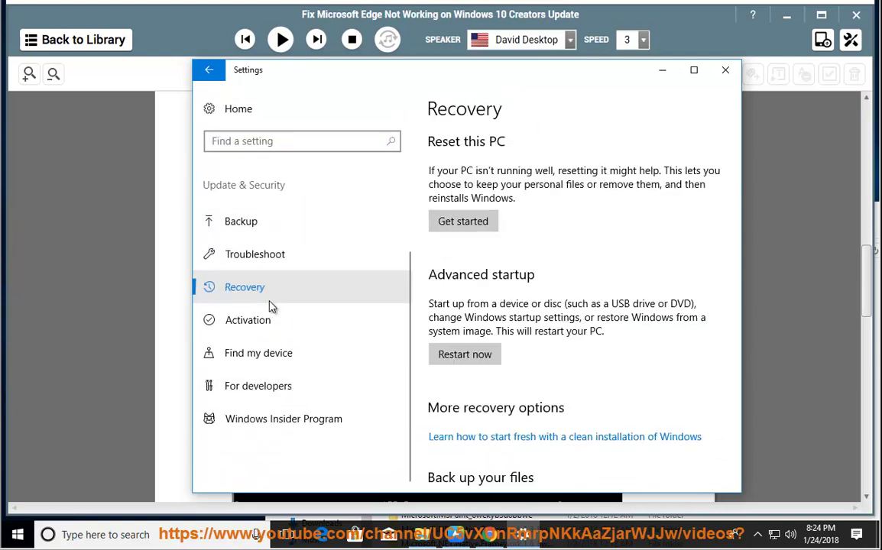
Start Reset this PC to view its Keep my files and Remove everything options, cancel it and close Settings.
{"action": "left_click", "coordinate": [476, 228]}
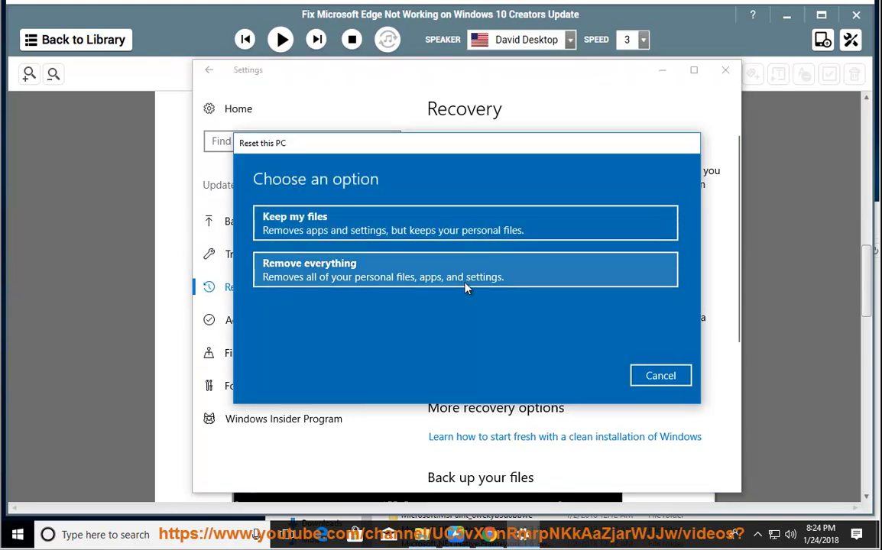
{"action": "left_click", "coordinate": [674, 379]}
{"action": "left_click", "coordinate": [725, 70]}
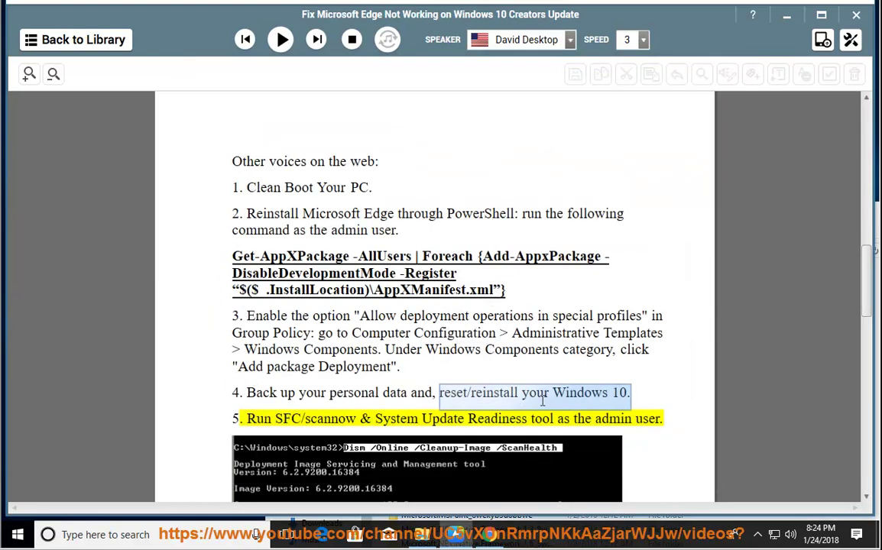
Play the guide's narration through item 6, pause it and select the text about uninstalling the Latest Windows Updates.
{"action": "left_click", "coordinate": [541, 396]}
{"action": "left_click", "coordinate": [282, 45]}
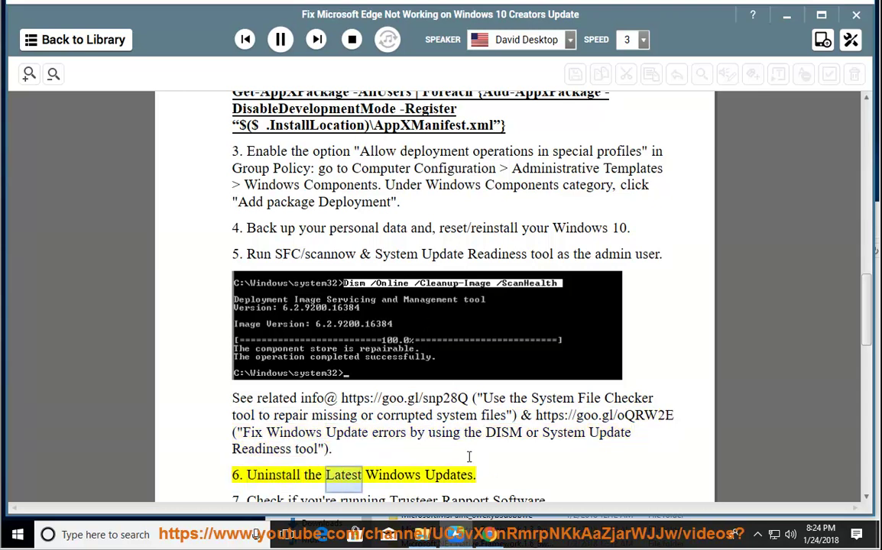
{"action": "left_click", "coordinate": [280, 53]}
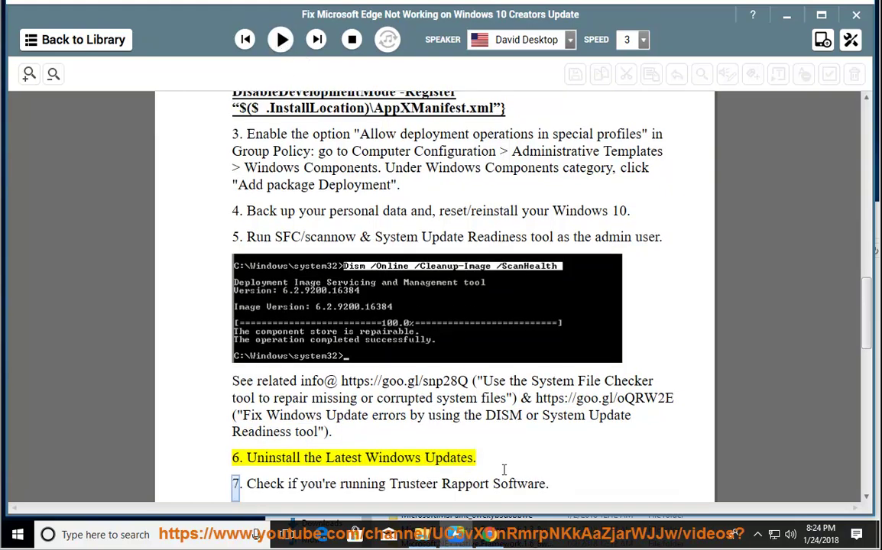
{"action": "left_click_drag", "start_coordinate": [504, 461], "coordinate": [275, 465]}
Open Control Panel and go to the list of installed updates under Programs and Features.
{"action": "left_click", "coordinate": [113, 529]}
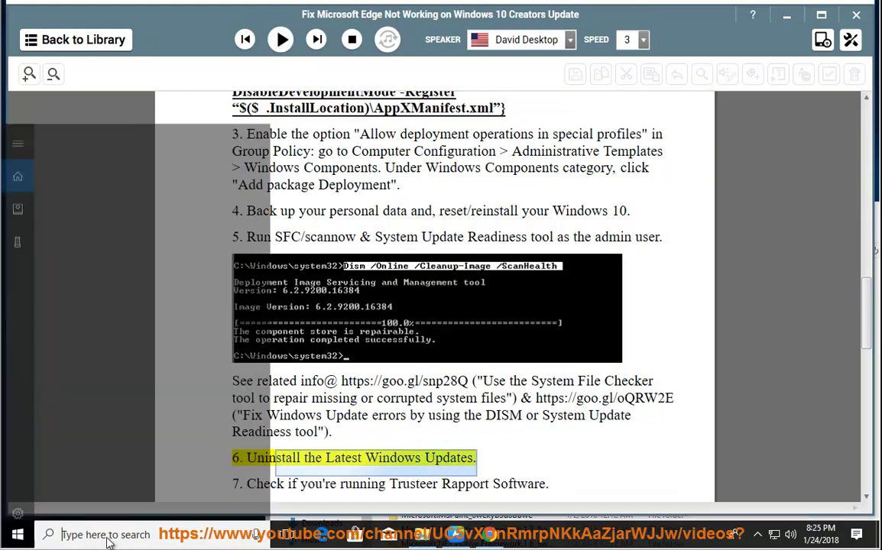
{"action": "type", "text": "CON"}
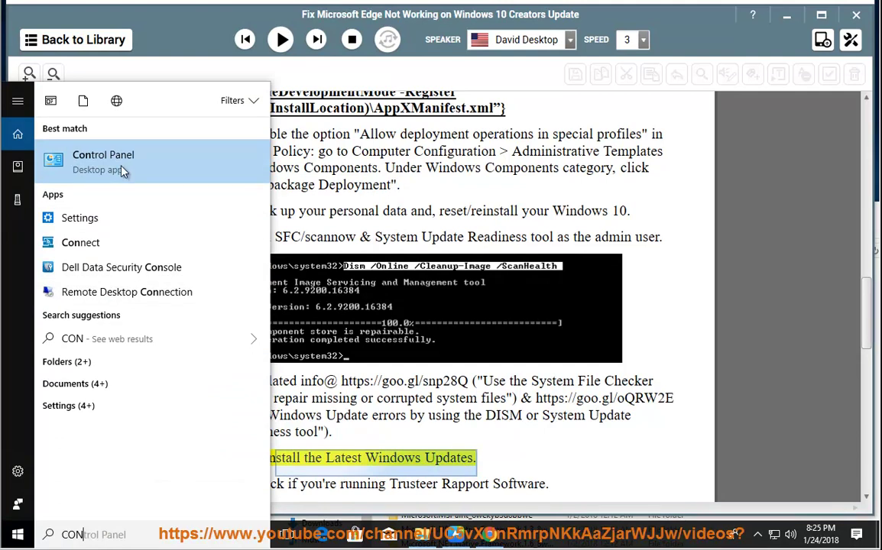
{"action": "left_click", "coordinate": [115, 164]}
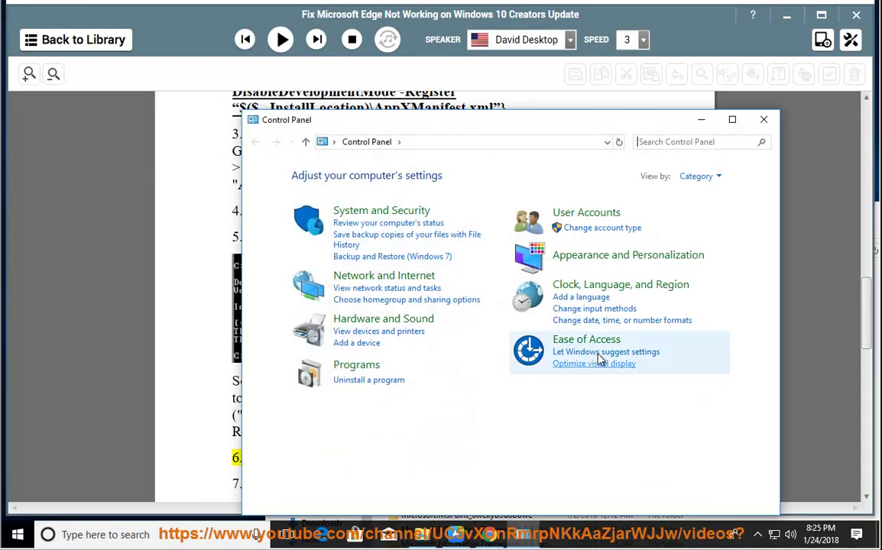
{"action": "left_click", "coordinate": [358, 365]}
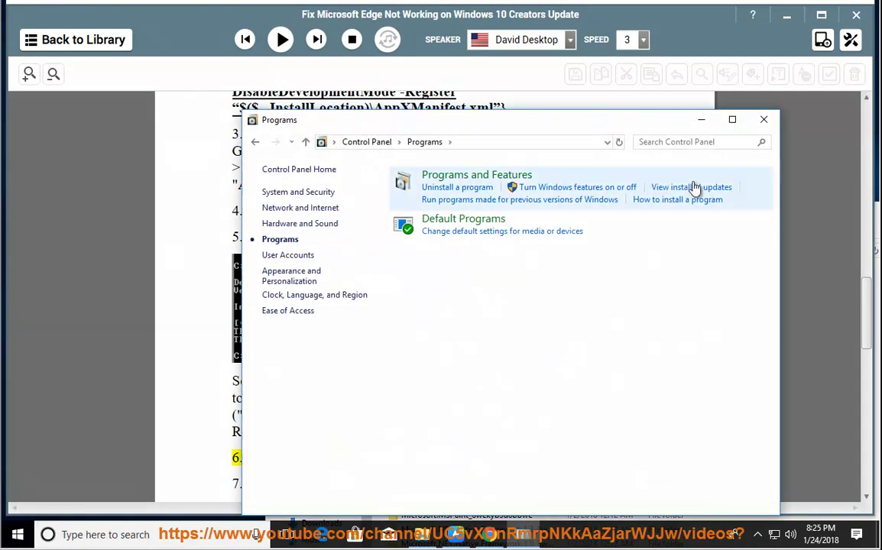
{"action": "left_click", "coordinate": [715, 197]}
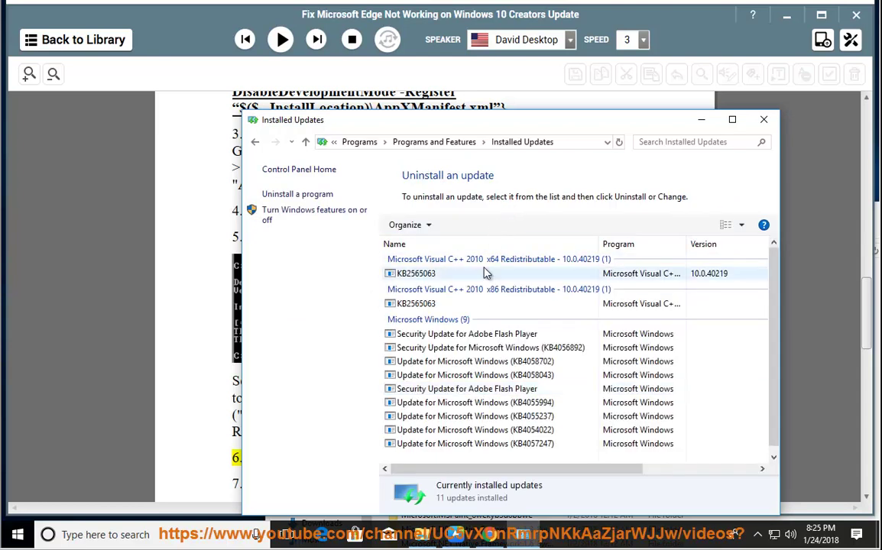
Look through the installed updates and their installation dates, then close the Installed Updates window.
{"action": "scroll", "coordinate": [501, 426], "scroll_direction": "down", "scroll_amount": 1}
{"action": "scroll", "coordinate": [535, 367], "scroll_direction": "up", "scroll_amount": 1}
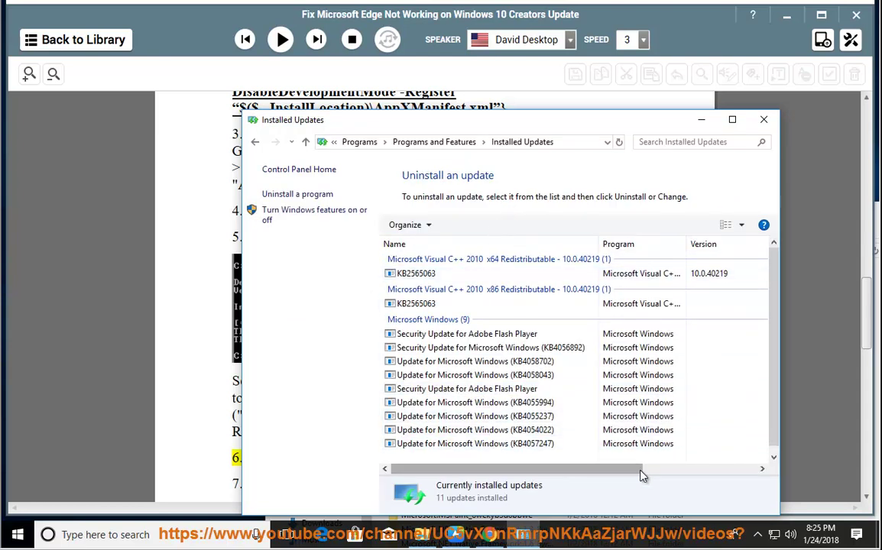
{"action": "left_click_drag", "start_coordinate": [647, 474], "coordinate": [778, 471]}
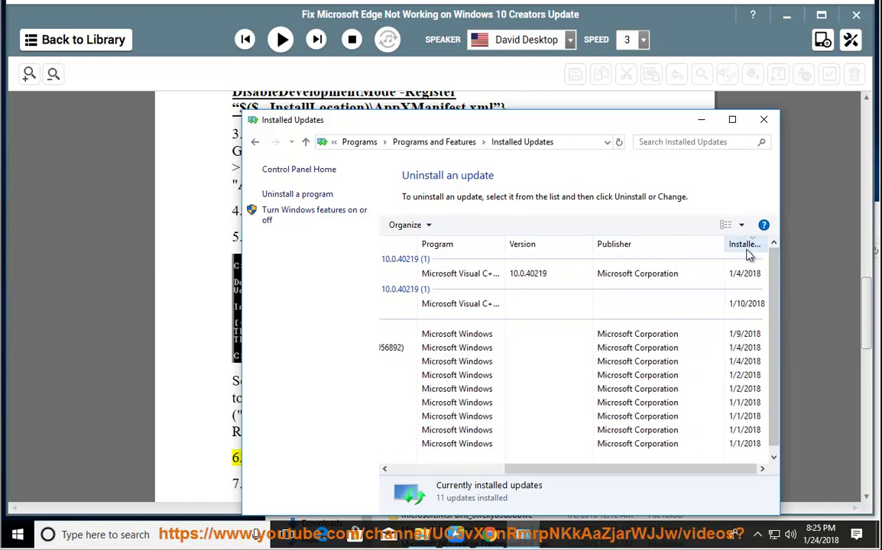
{"action": "left_click", "coordinate": [763, 119]}
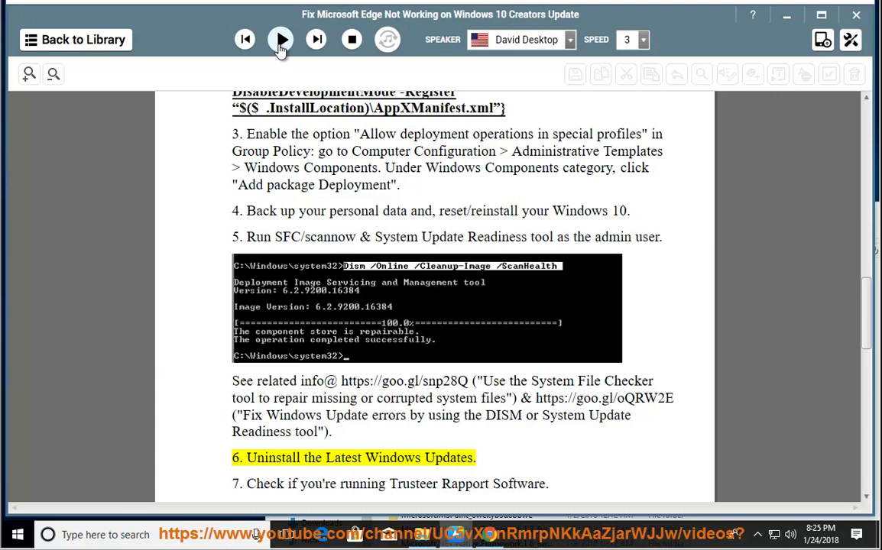
Resume the guide's narration through items 7 and 8 and pause it at item 9 about User Account Control.
{"action": "left_click", "coordinate": [280, 42]}
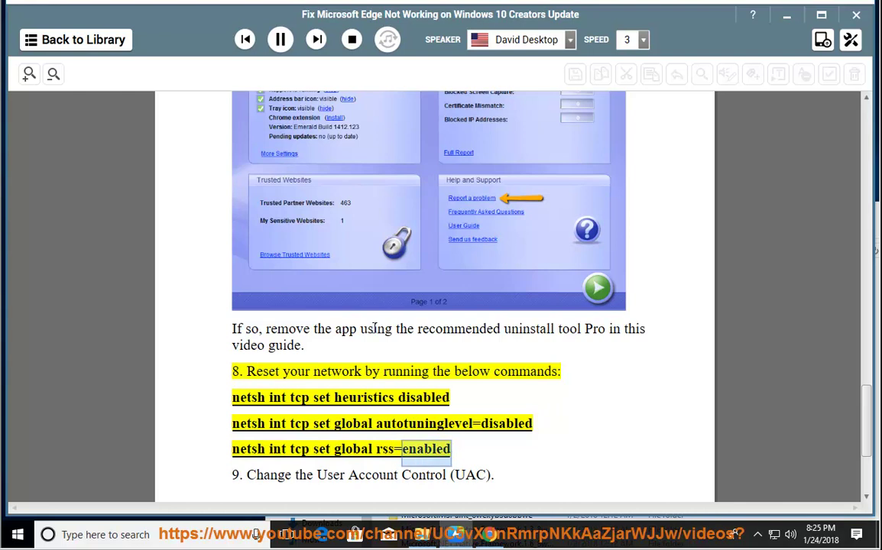
{"action": "left_click", "coordinate": [280, 41]}
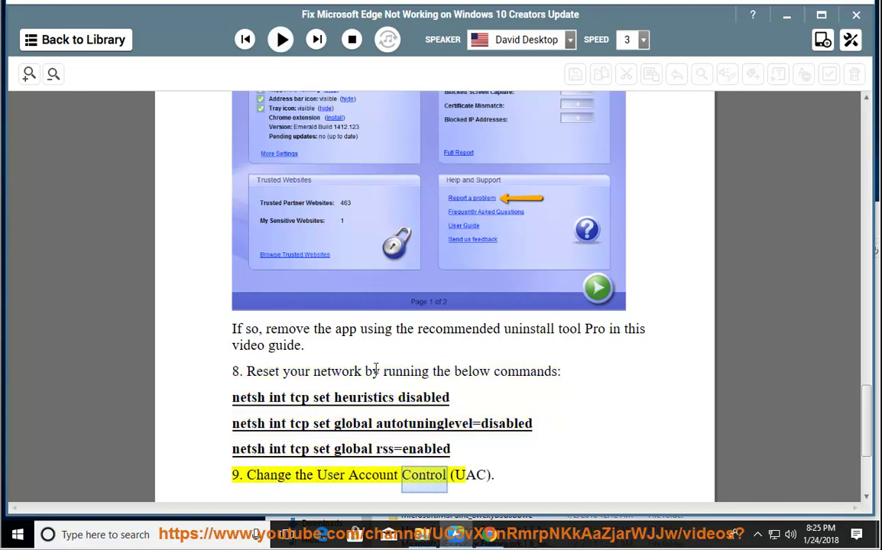